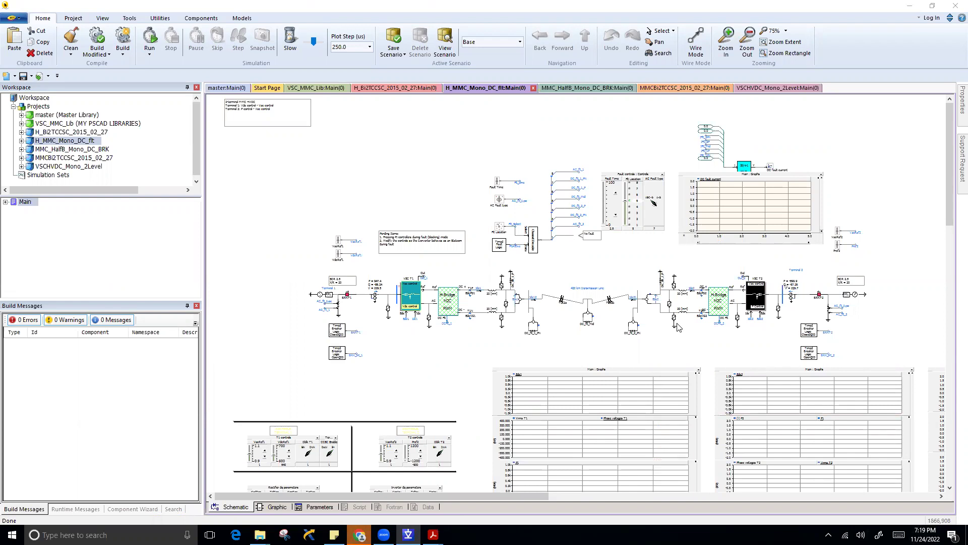
Examine the main H_MMC_Mono_DC_flt schematic, covering the Terminal 1 converter, the 400 km transmission line and the fault controls.
scroll(422, 409, down, 1)
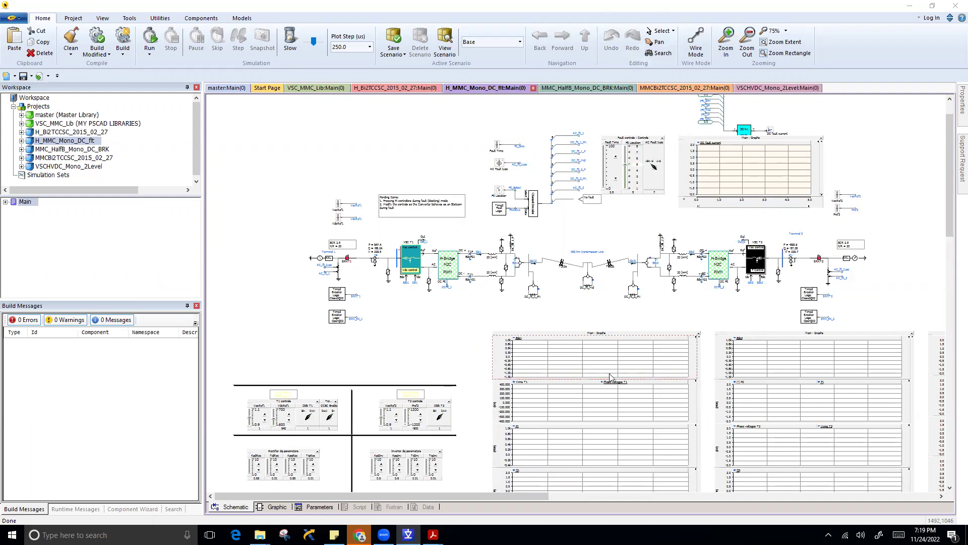
scroll(610, 340, up, 1)
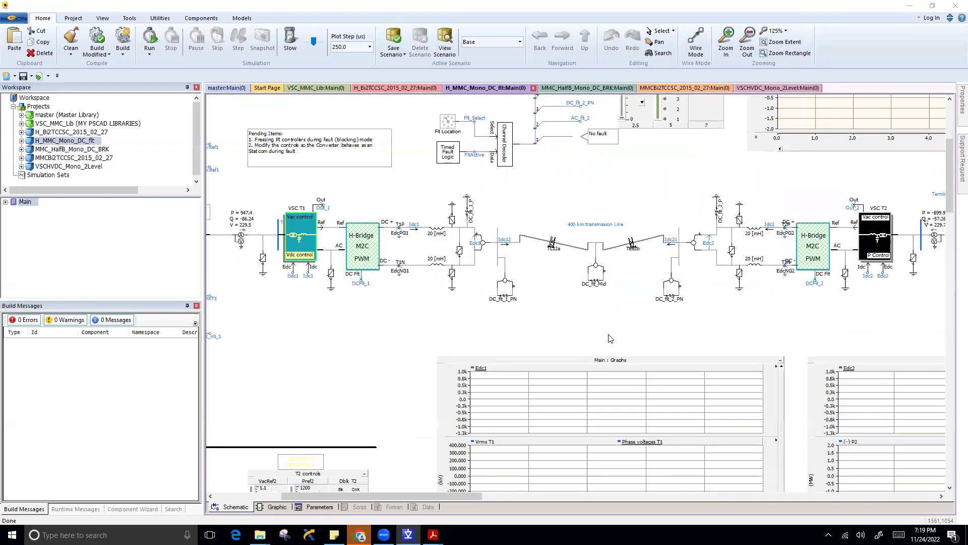
scroll(376, 481, up, 1)
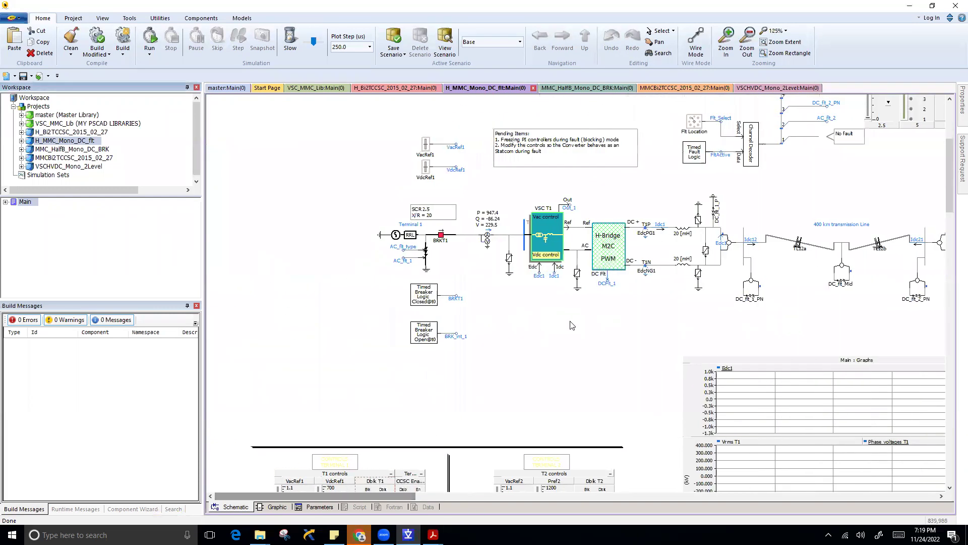
scroll(609, 342, up, 1)
scroll(609, 342, down, 1)
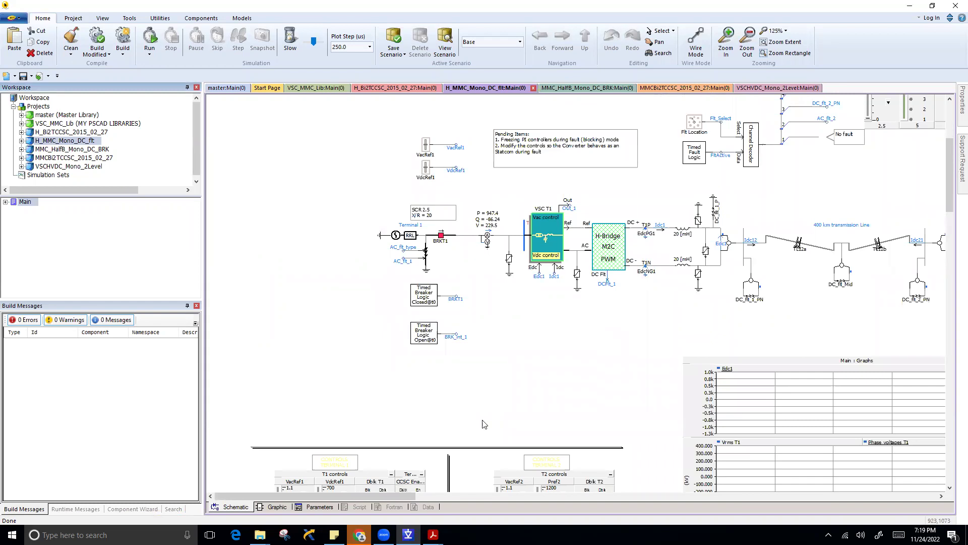
drag(402, 500, 426, 501)
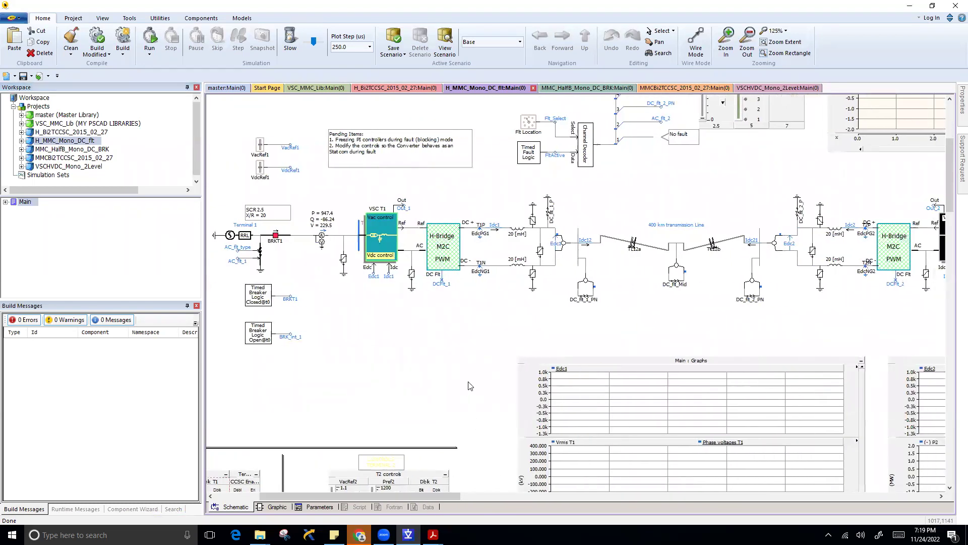
scroll(469, 386, up, 5)
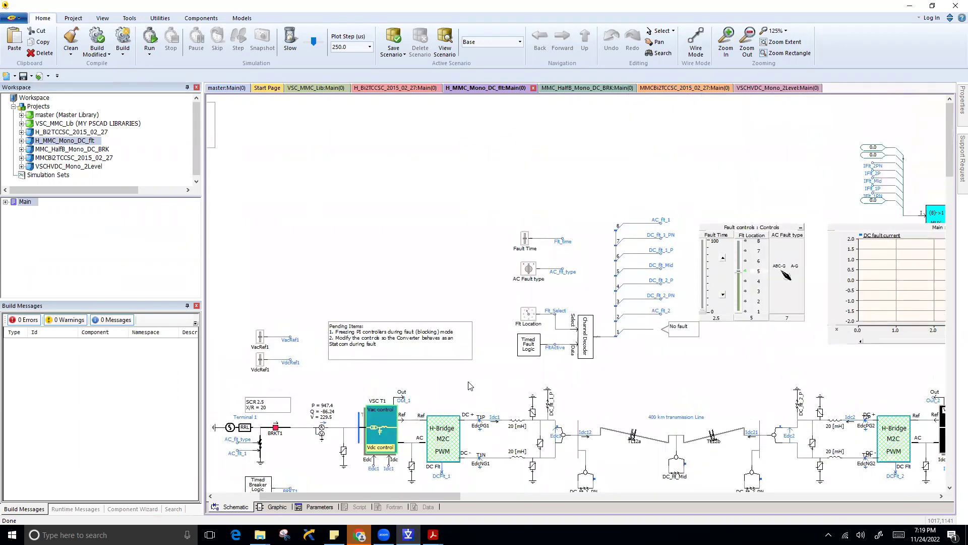
scroll(469, 386, down, 5)
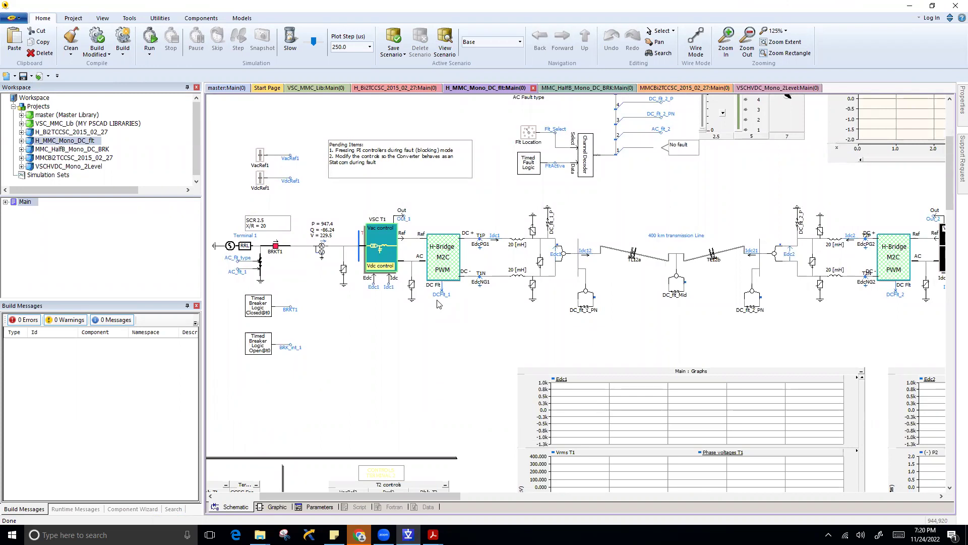
click(444, 278)
scroll(385, 392, down, 3)
scroll(385, 392, up, 3)
scroll(395, 359, down, 3)
scroll(397, 359, up, 1)
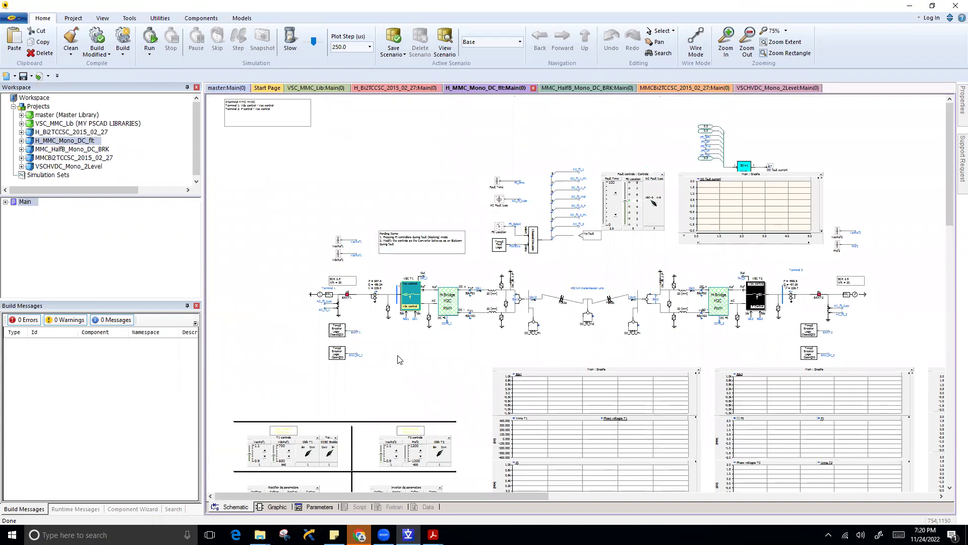
scroll(416, 350, up, 1)
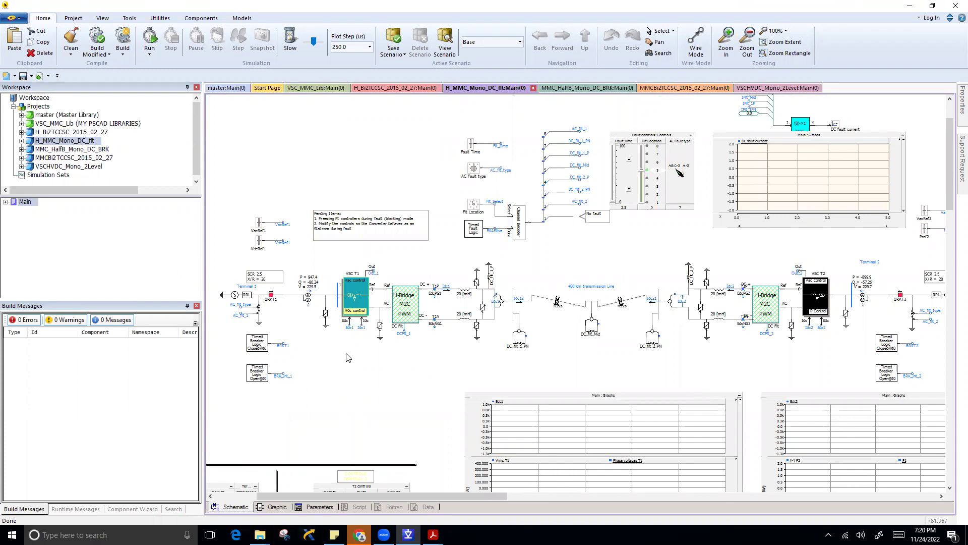
drag(324, 498, 286, 499)
drag(356, 498, 381, 477)
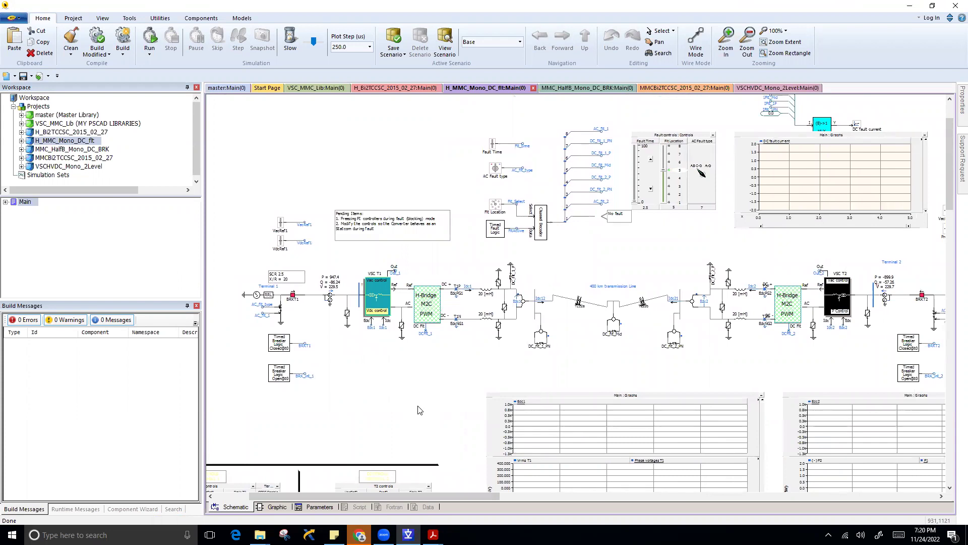
Open the Terminal 1 H-Bridge M2C PWM module down to its first pole and review the upper cell block's configuration parameters.
click(427, 311)
double_click(426, 310)
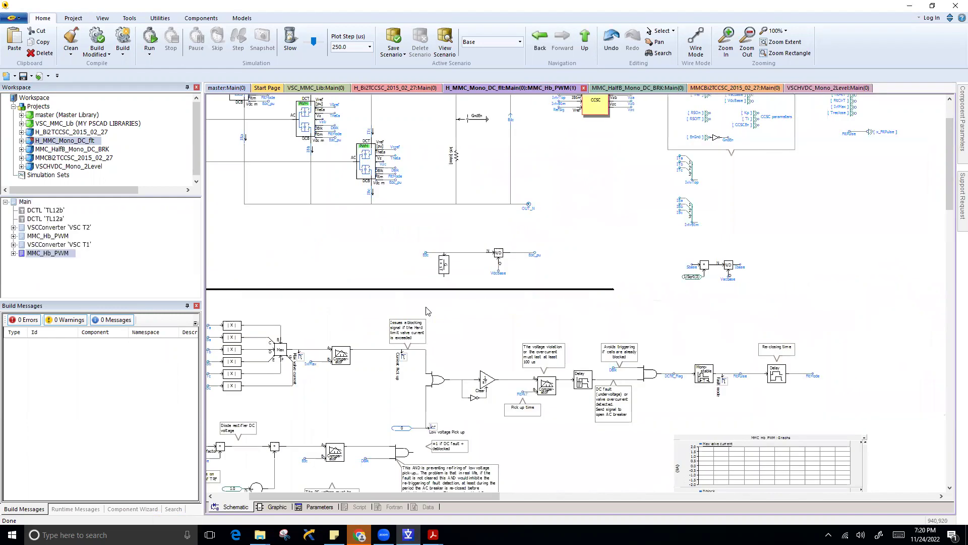
scroll(353, 259, up, 2)
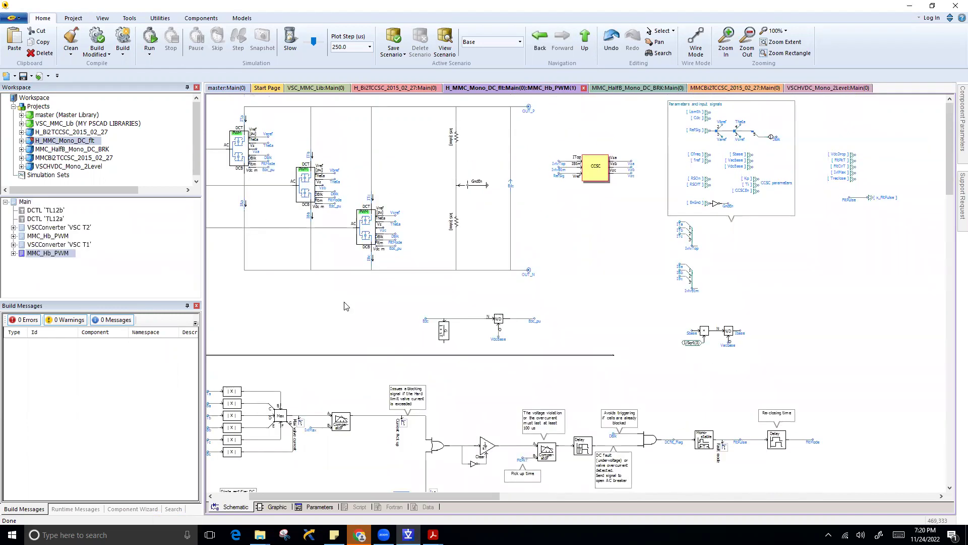
double_click(243, 151)
double_click(388, 227)
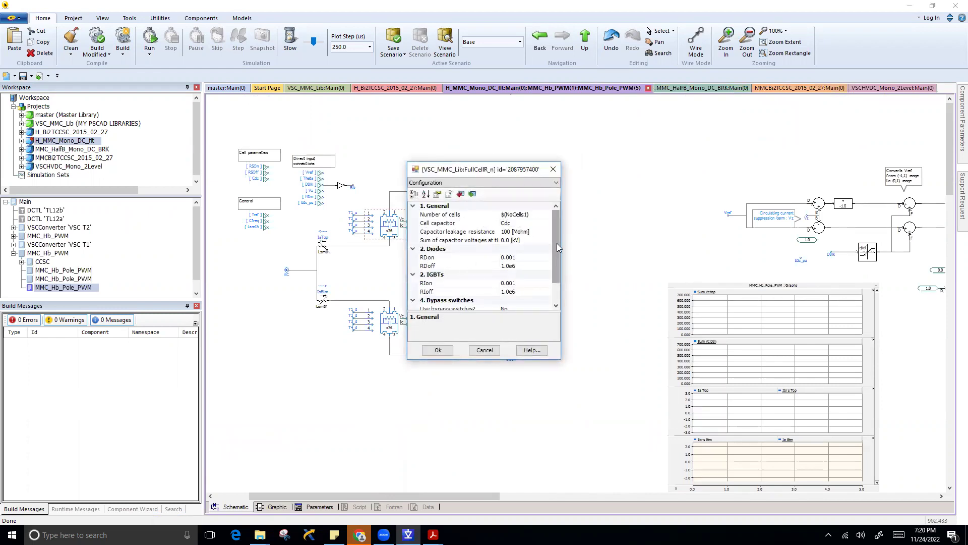
scroll(557, 268, down, 1)
scroll(549, 221, up, 1)
scroll(548, 221, up, 1)
click(551, 170)
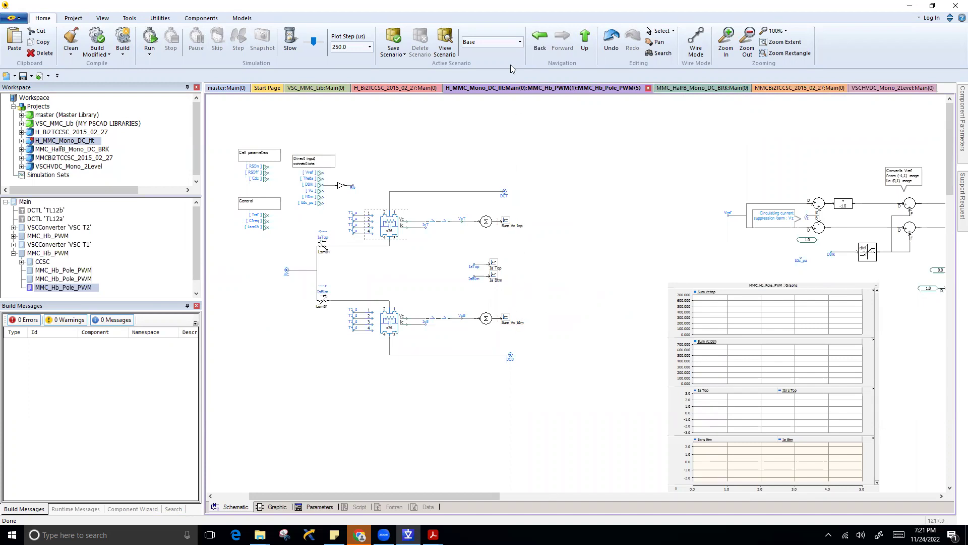
Inspect the CCSC module's control circuit inside the Terminal 1 H-Bridge converter and return to the main schematic.
click(540, 40)
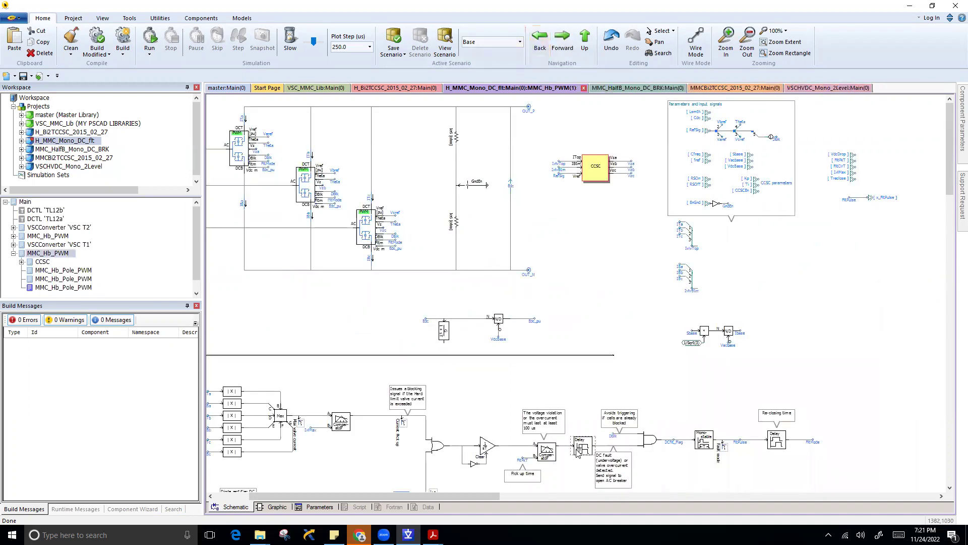
double_click(598, 172)
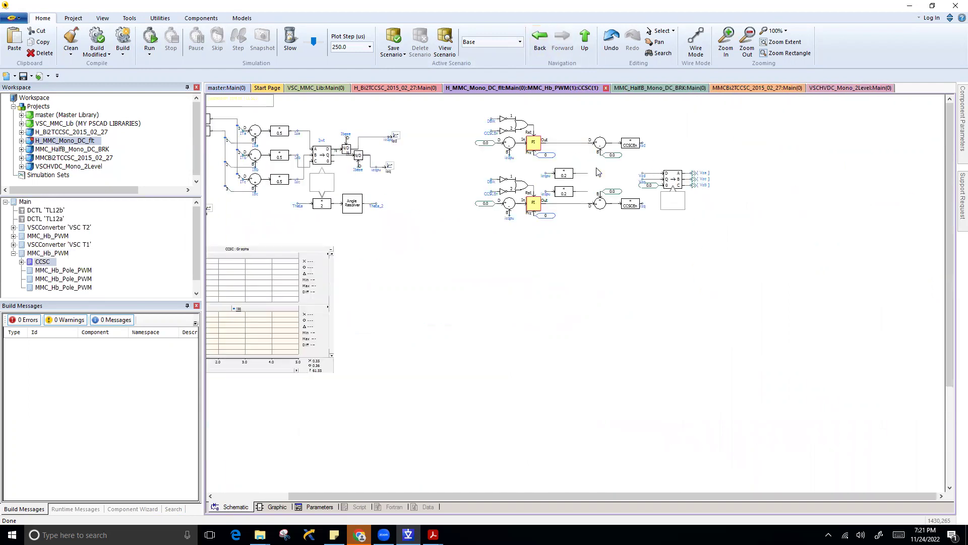
drag(470, 496, 395, 496)
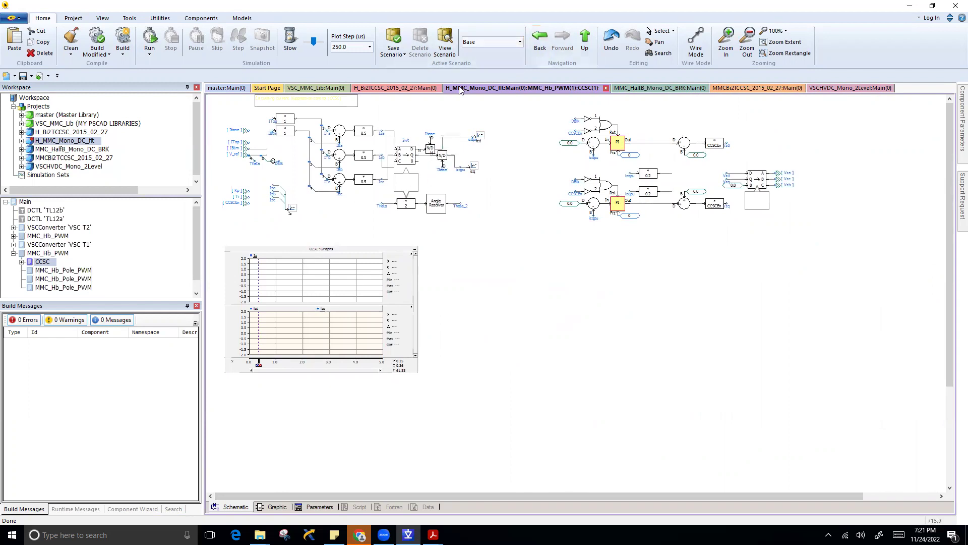
click(539, 41)
click(540, 41)
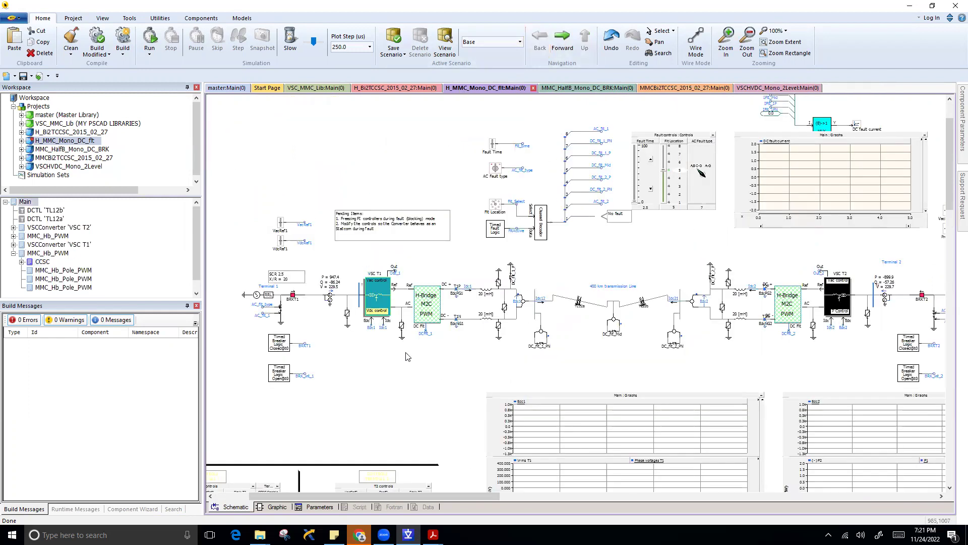
Review the Terminal 1 H-Bridge M2C PWM block's parameters, from the CCSC settings down to the rated values.
right_click(431, 304)
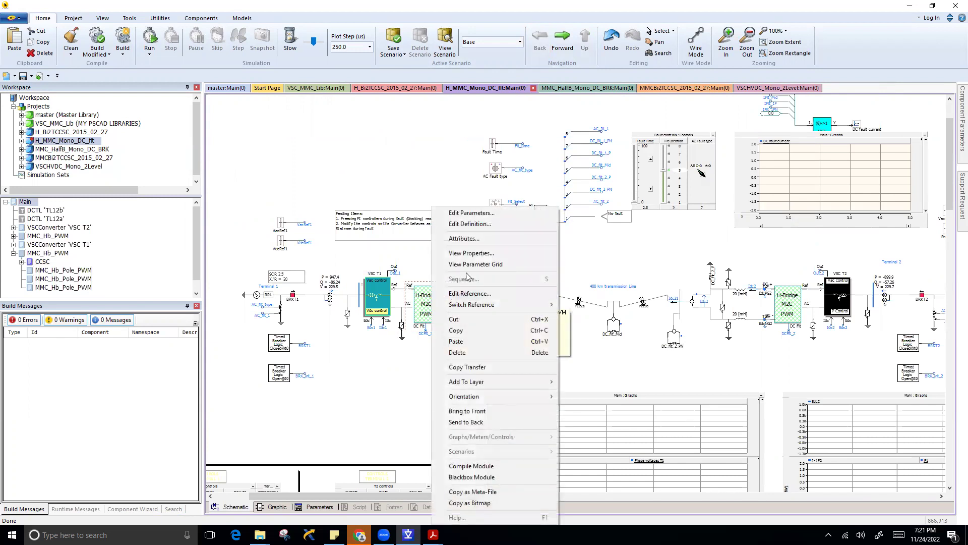
click(454, 211)
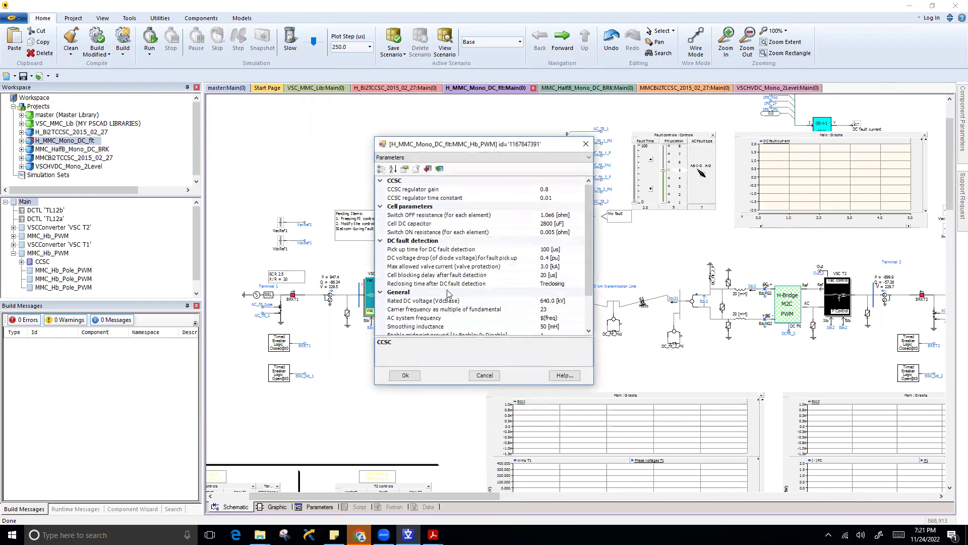
click(589, 204)
drag(590, 204, 589, 186)
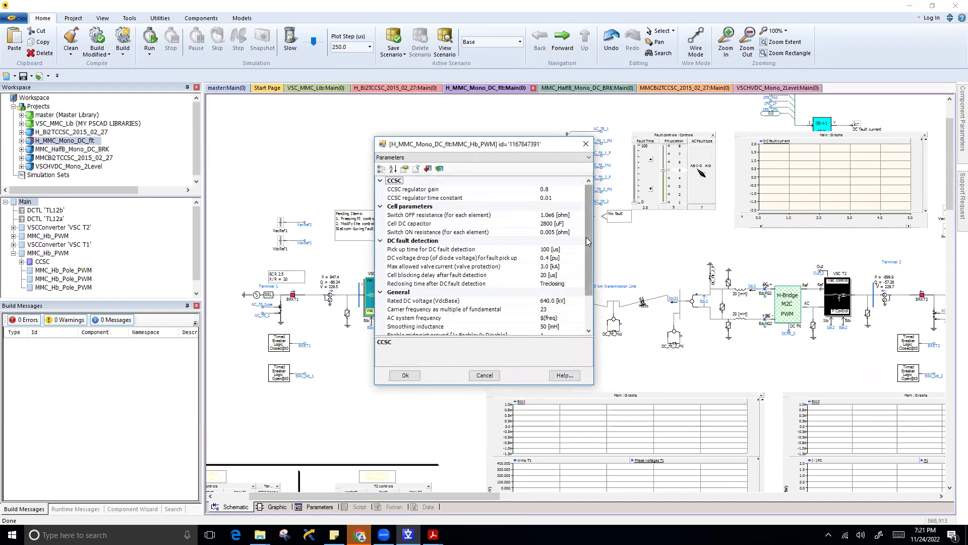
drag(587, 264, 586, 293)
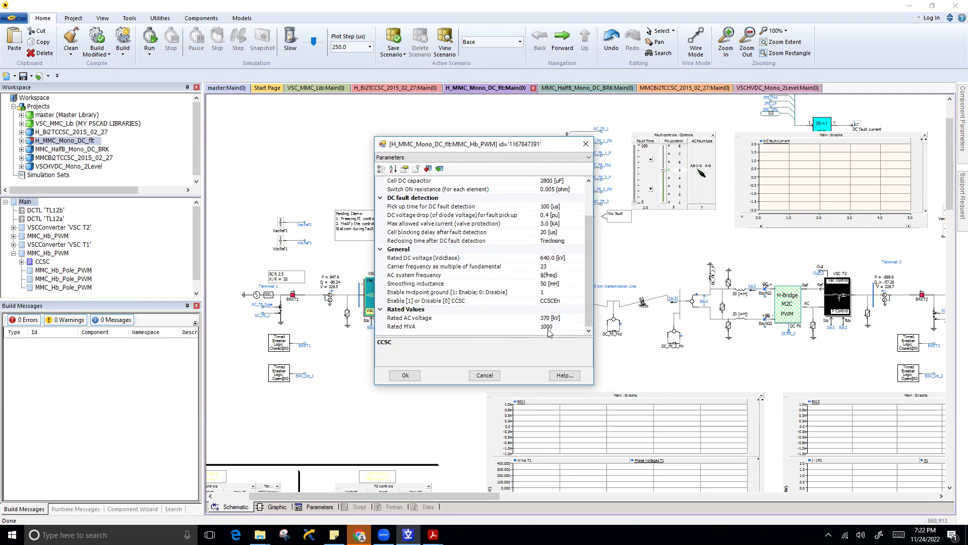
click(405, 376)
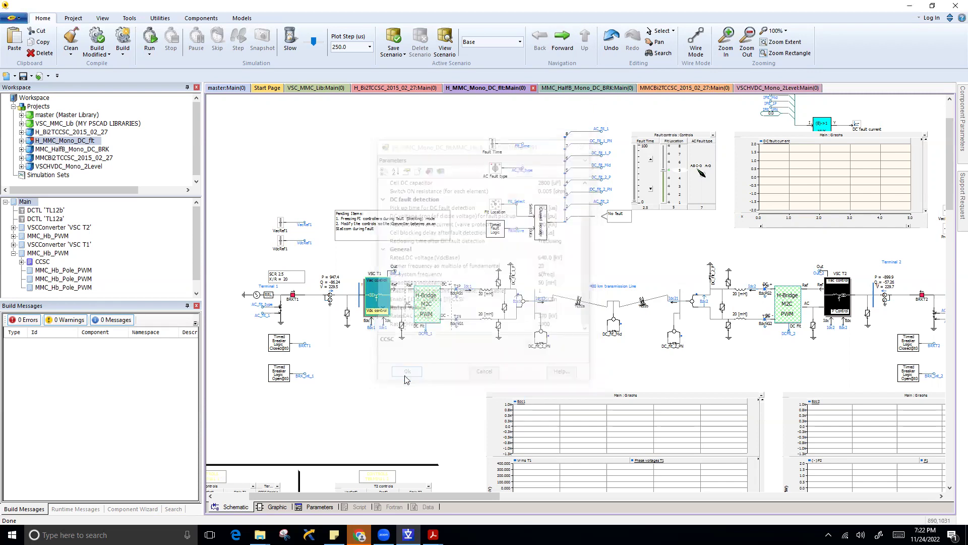
Review the VSC T1 converter's general parameters, including its active and reactive power modes, set points and transformer data.
right_click(383, 291)
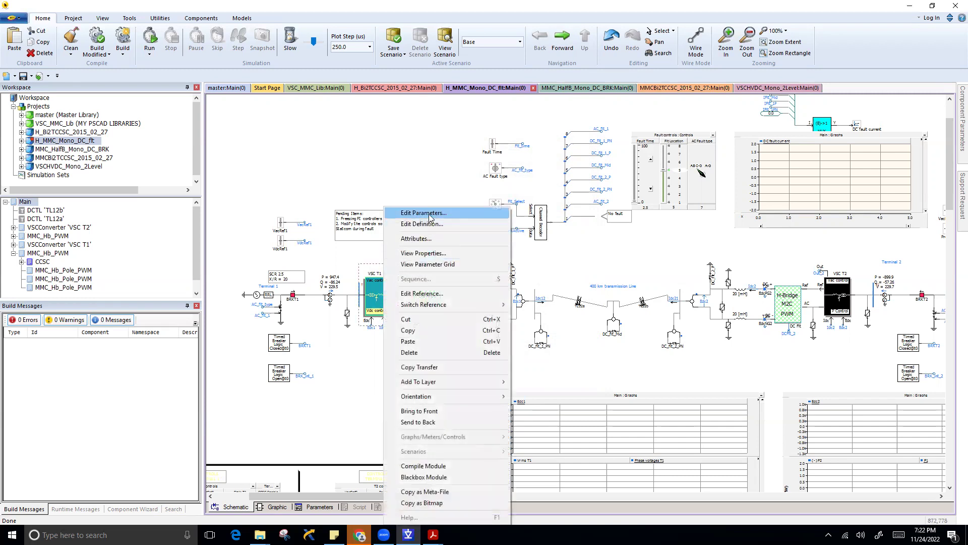
click(430, 217)
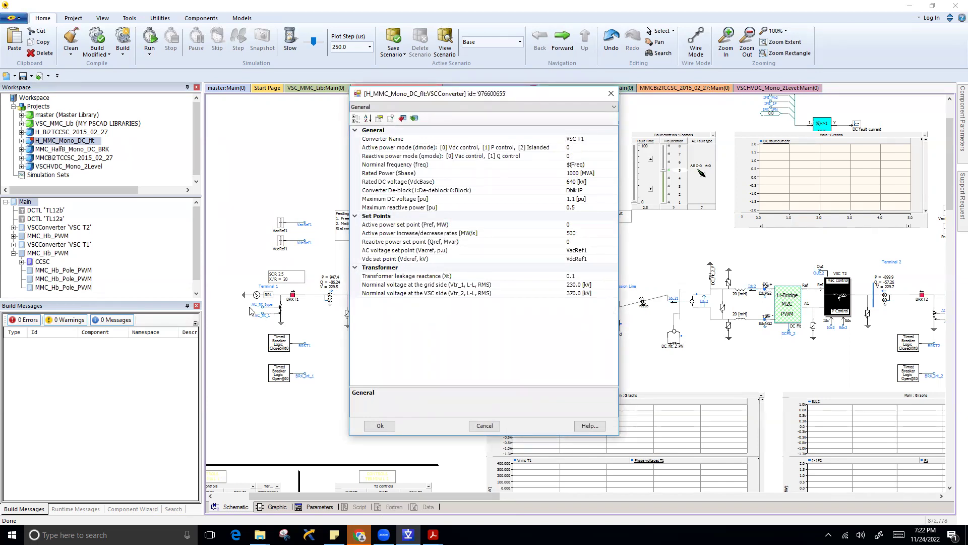
drag(548, 96, 755, 121)
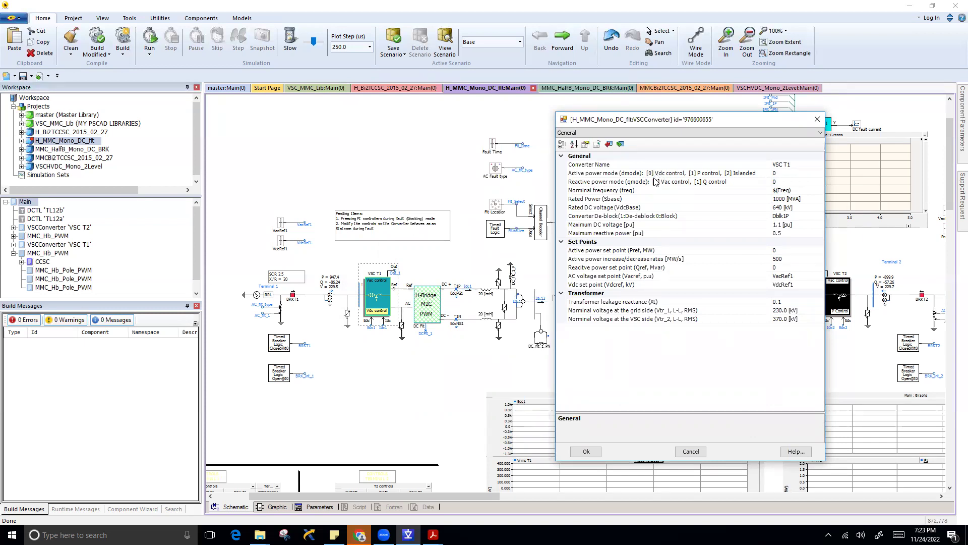
click(785, 174)
click(784, 182)
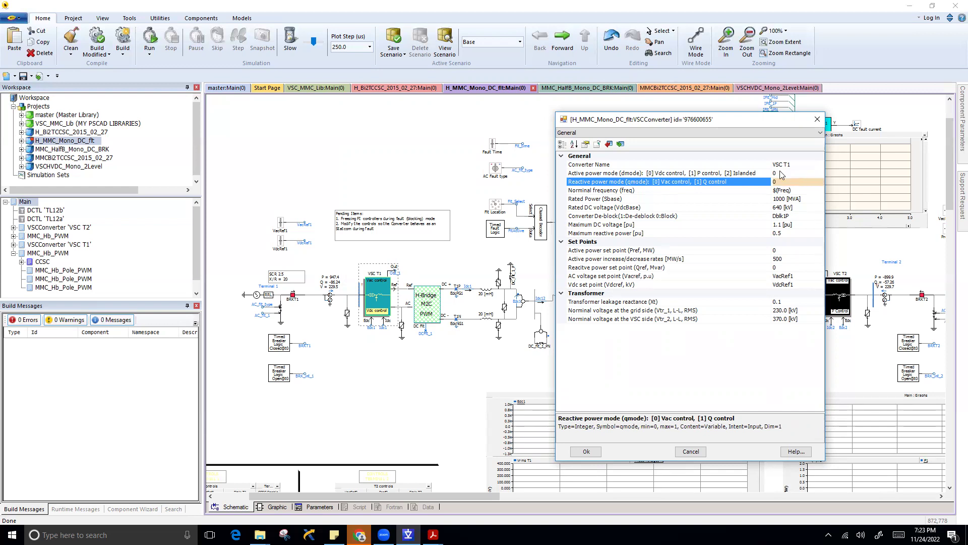
click(781, 173)
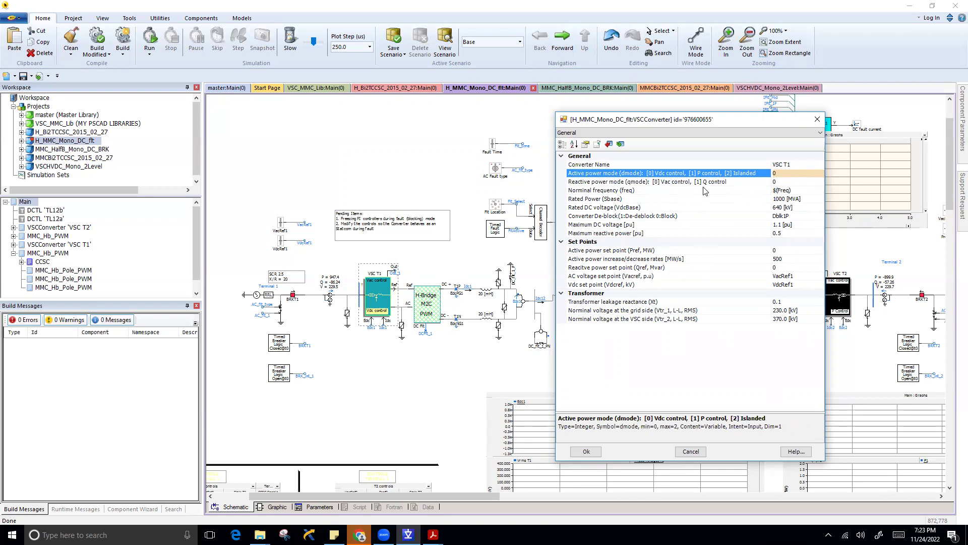
click(691, 452)
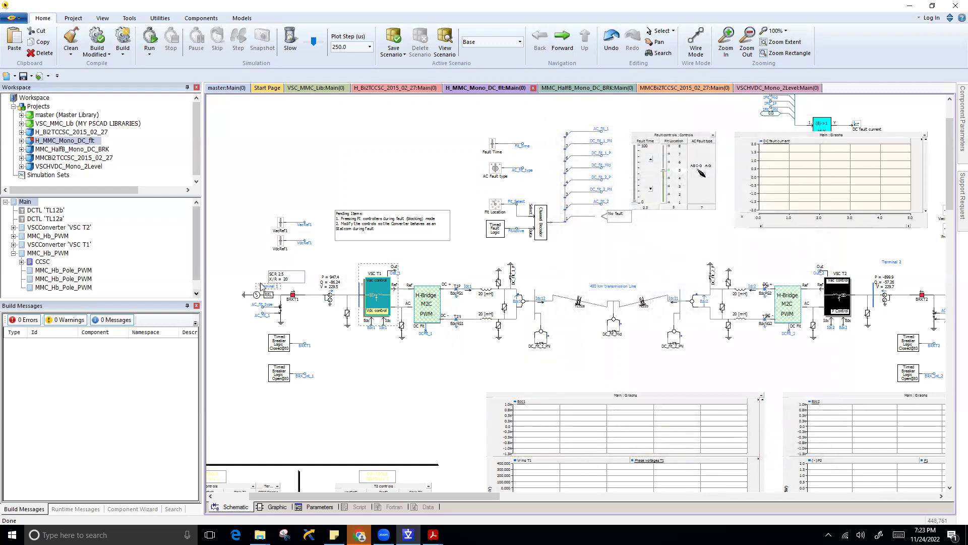
Examine the main schematic from the Terminal 1 AC source across the transmission line to the Terminal 2 source.
mouse_move(398, 493)
mouse_down()
mouse_move(406, 493)
mouse_move(318, 493)
mouse_move(390, 494)
mouse_up()
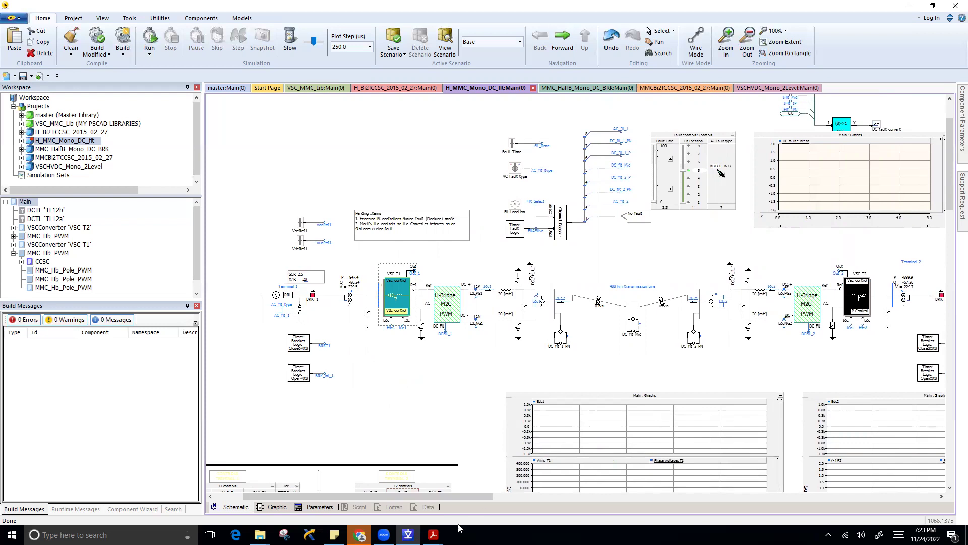
drag(491, 498, 603, 499)
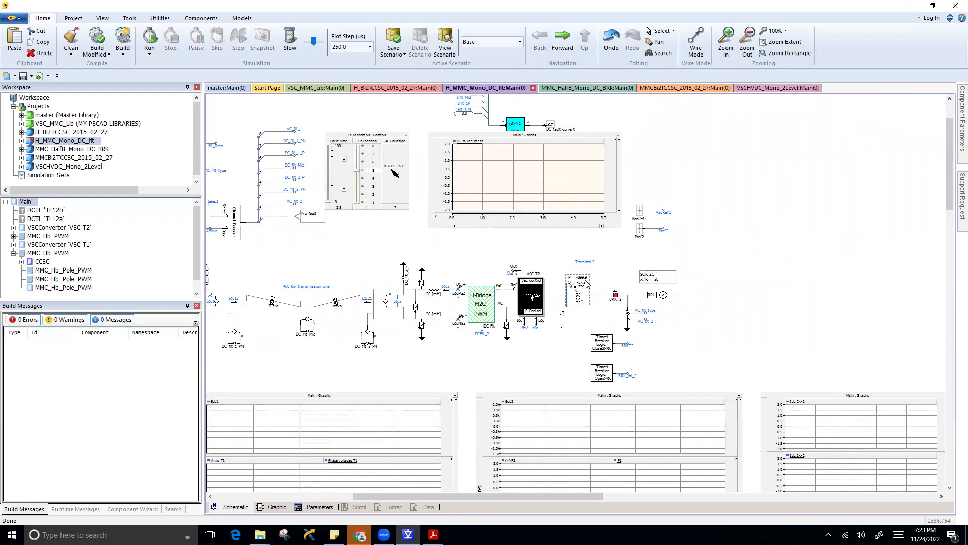
drag(548, 497, 426, 499)
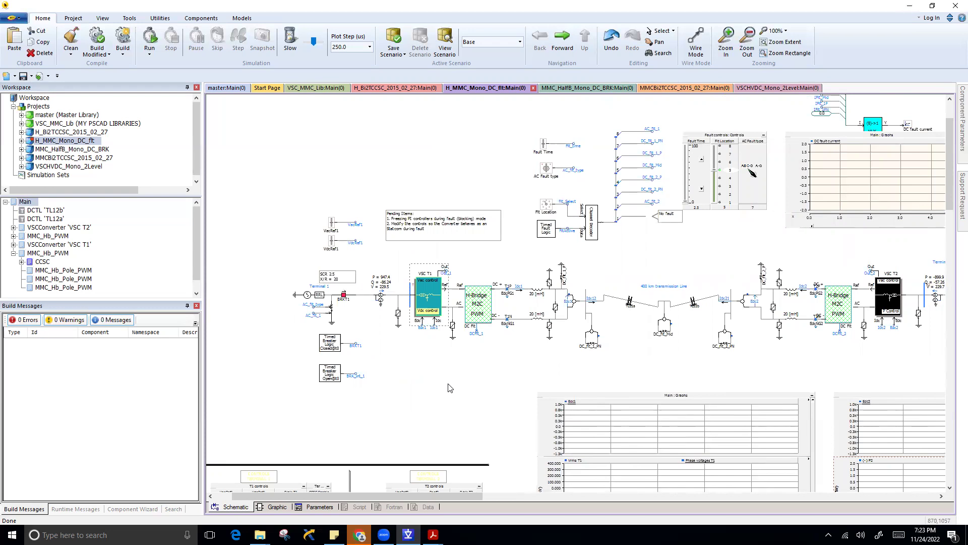
drag(452, 498, 516, 511)
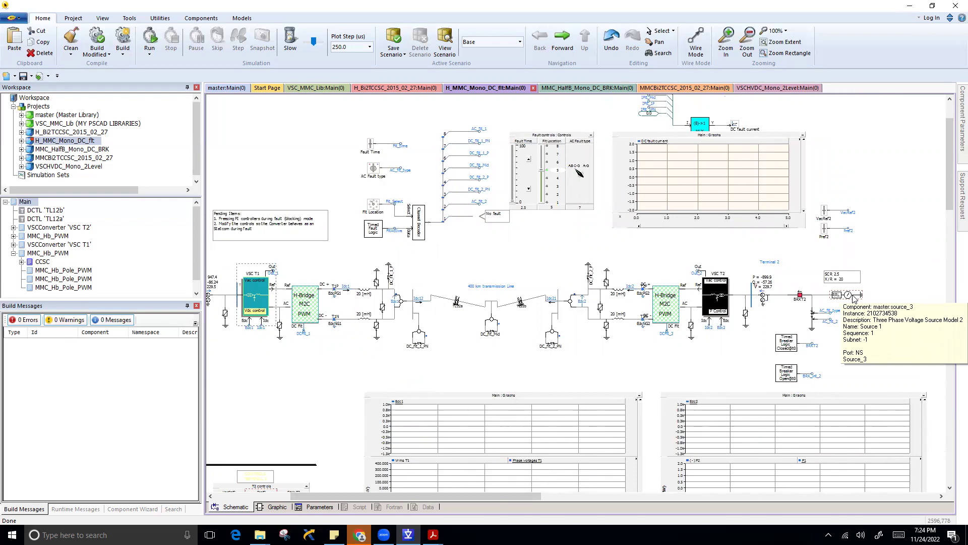
drag(458, 496, 417, 496)
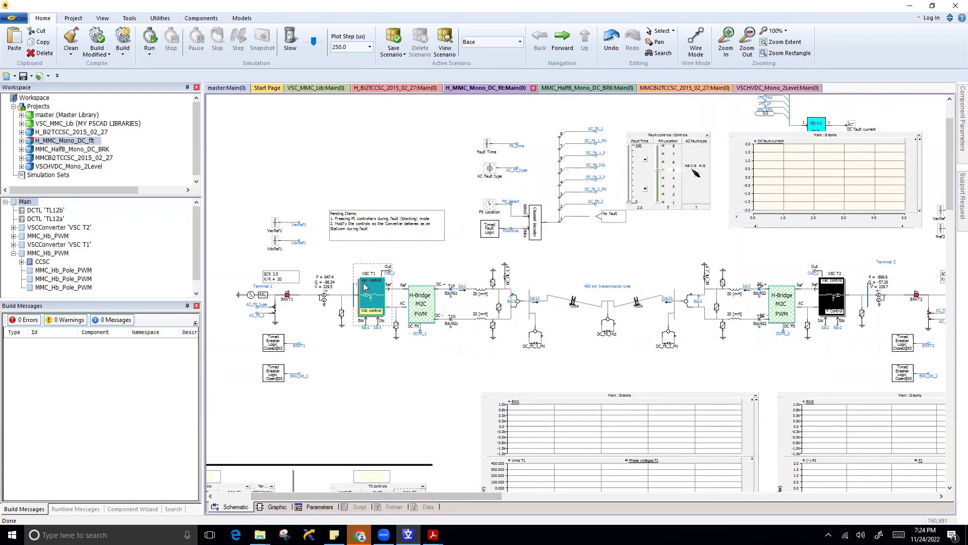
mouse_move(421, 316)
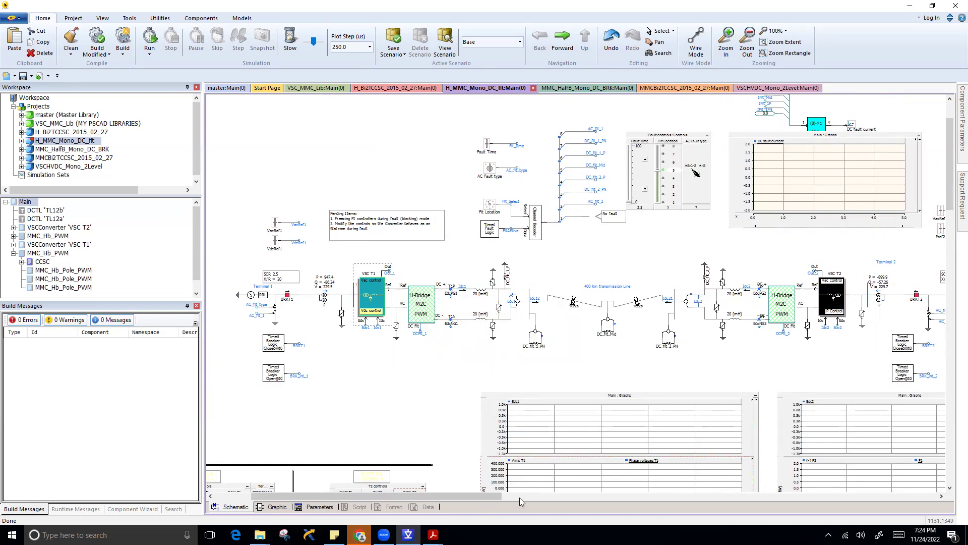
Review the Terminal 2 H-Bridge M2C PWM block's parameters, from the CCSC settings down to the rated values.
drag(492, 498, 544, 499)
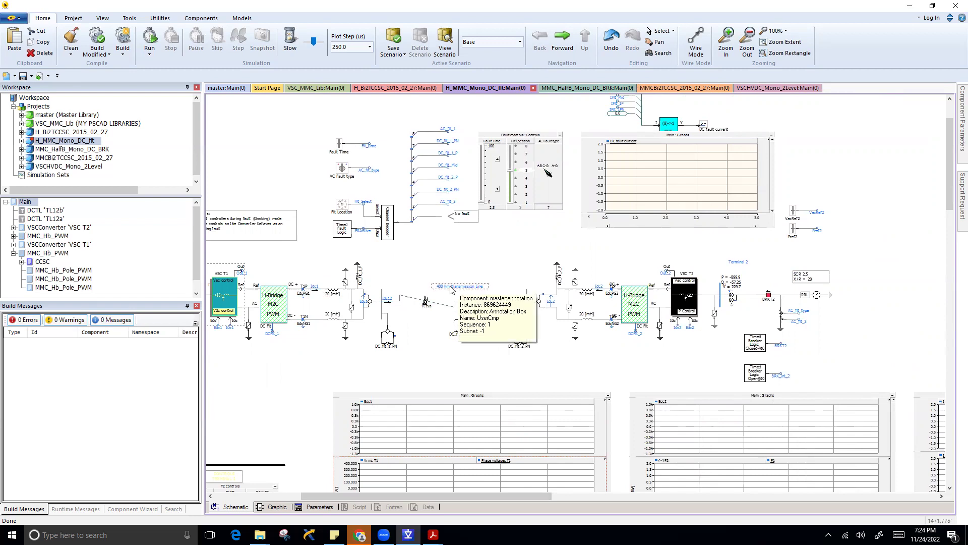
drag(481, 496, 513, 495)
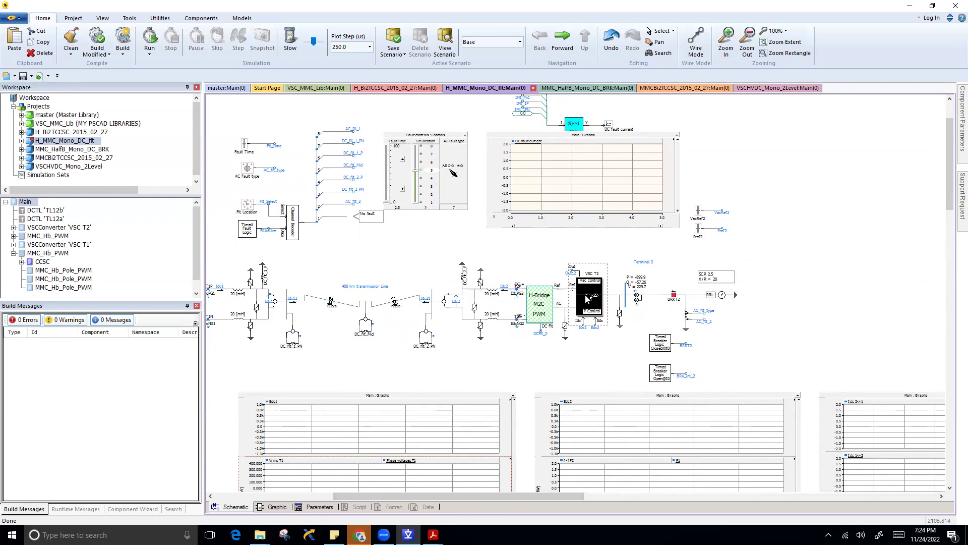
right_click(543, 307)
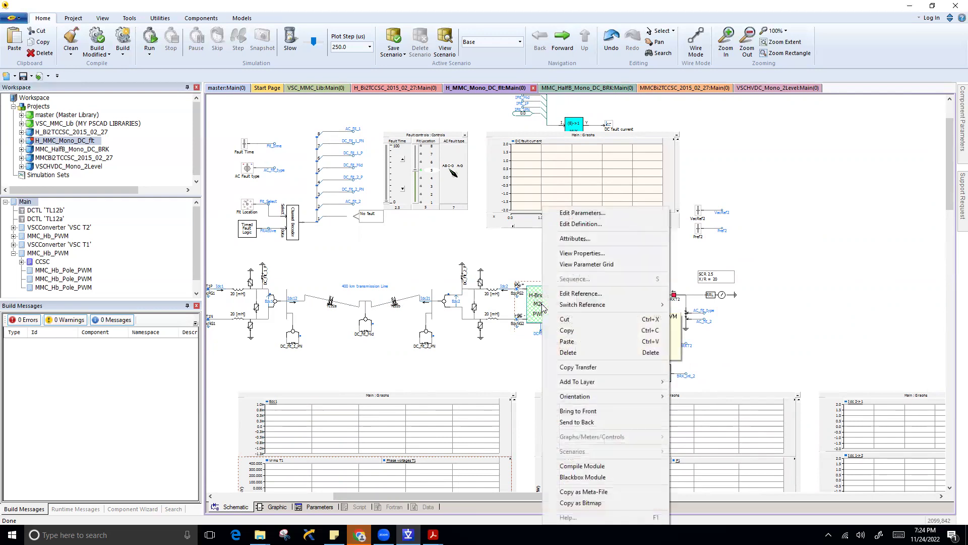
click(587, 212)
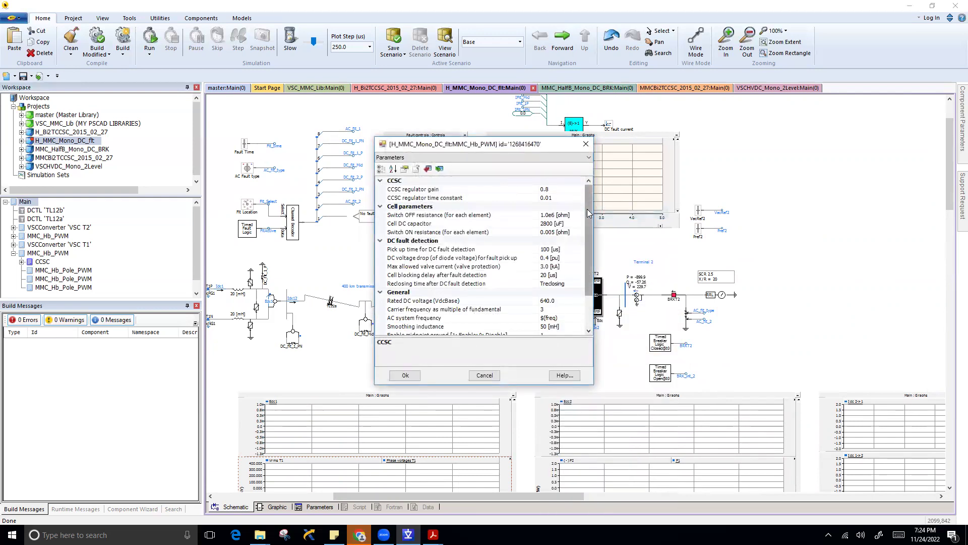
click(589, 308)
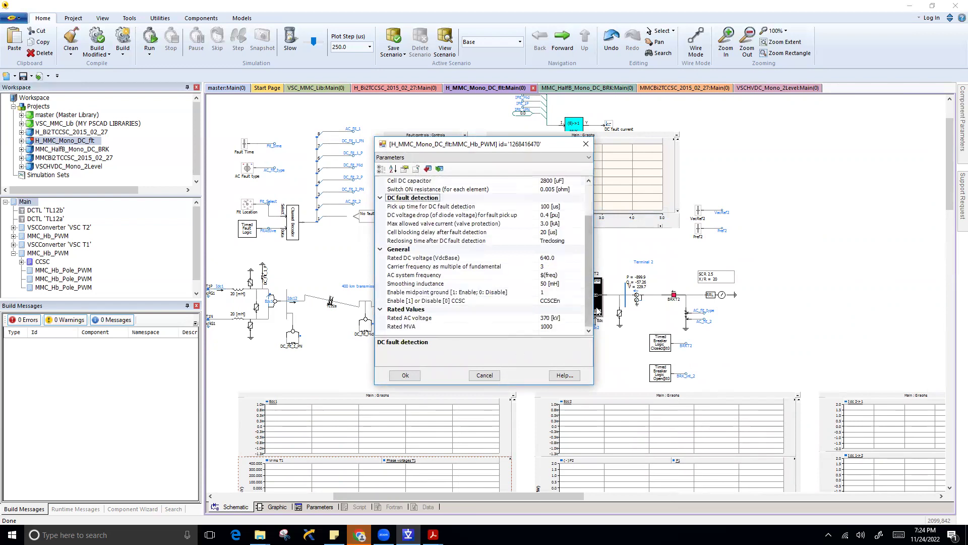
click(485, 375)
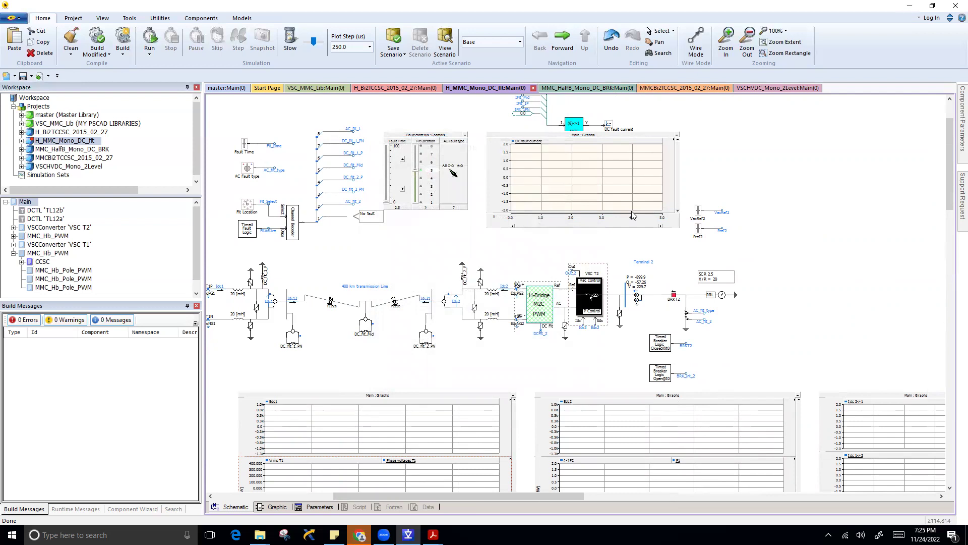
Review the VSC T2 converter's general parameters, including its active and reactive power modes, set points and transformer data.
right_click(589, 302)
key(Escape)
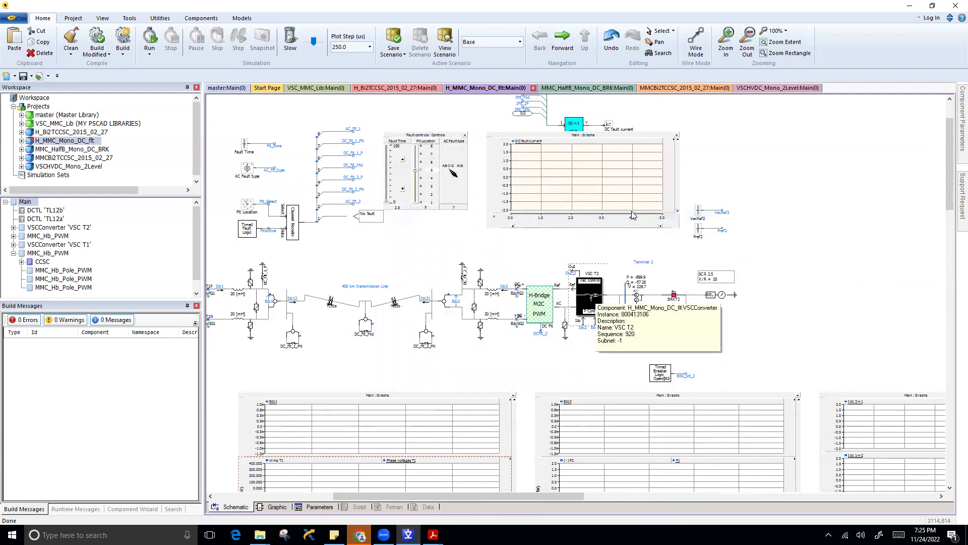
double_click(591, 302)
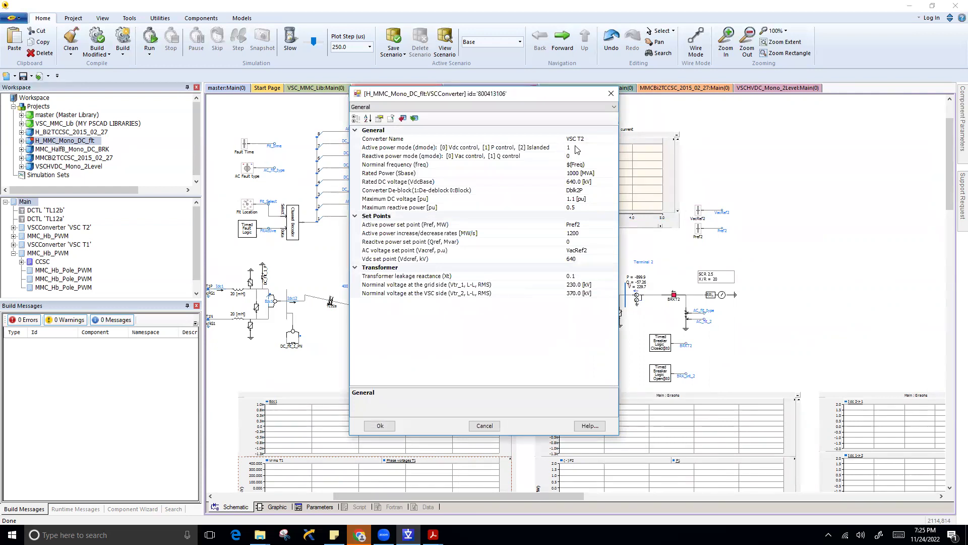
click(431, 347)
click(380, 426)
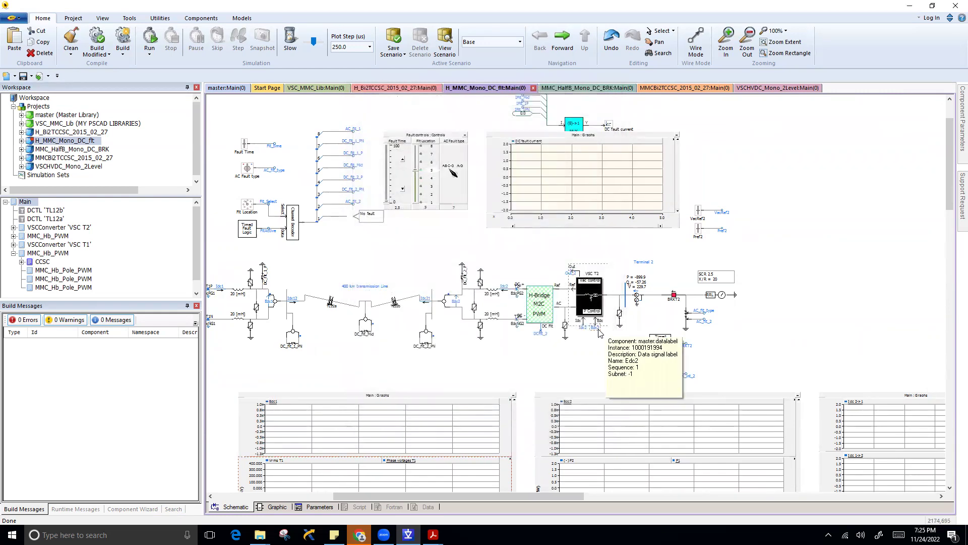
mouse_move(597, 305)
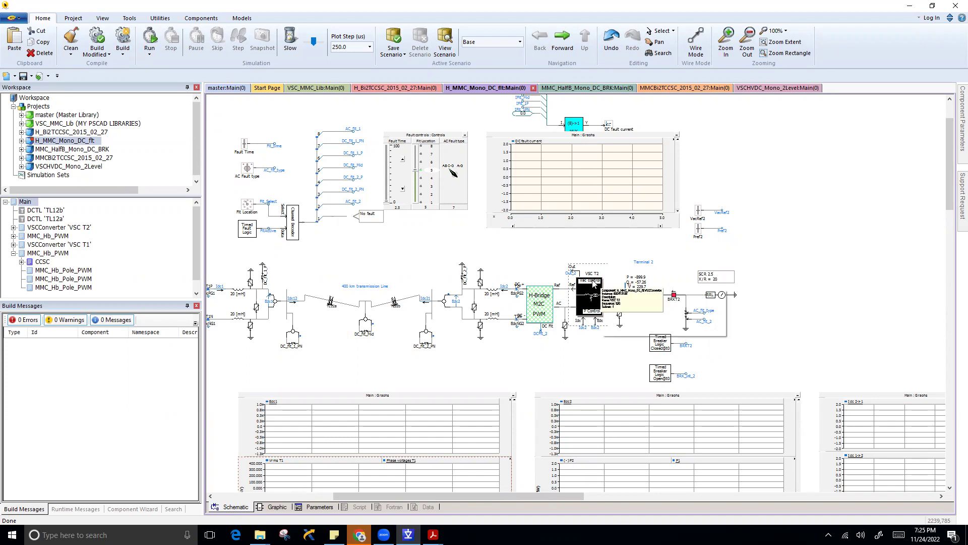
Lower the fault location to 1 in the fault controls, and raise it through 2 to 3.
drag(543, 496, 513, 495)
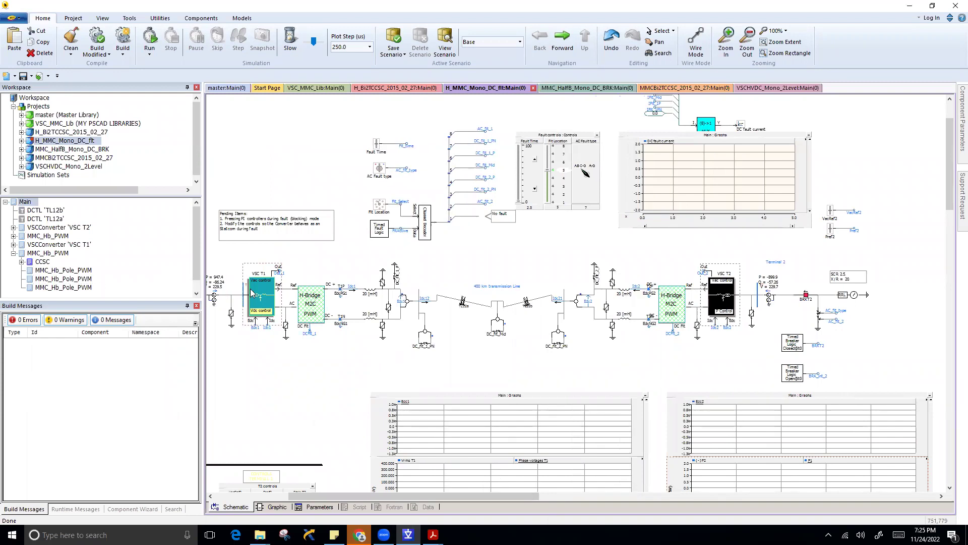
mouse_move(734, 311)
scroll(604, 264, up, 3)
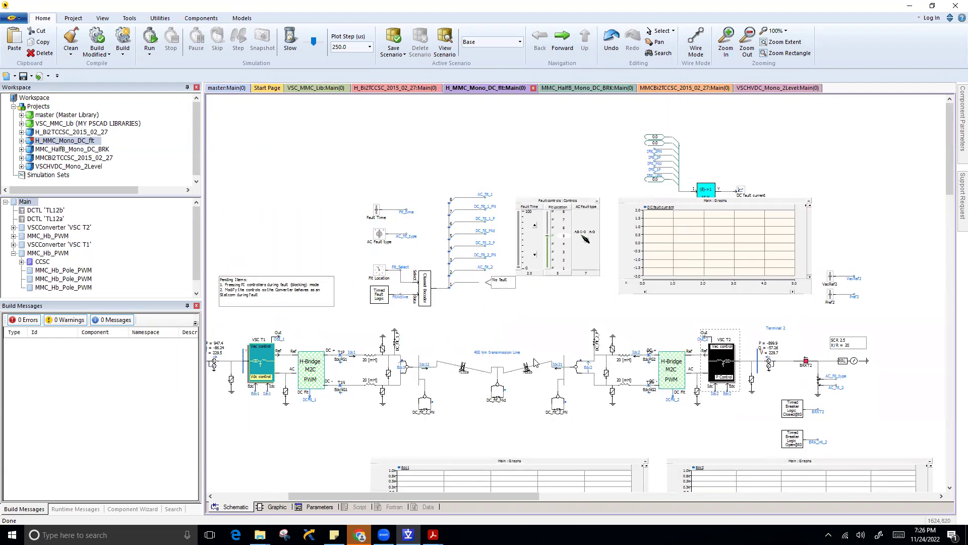
click(548, 235)
click(541, 256)
click(545, 235)
click(545, 235)
mouse_move(493, 237)
drag(547, 241, 547, 268)
click(529, 272)
drag(546, 268, 546, 263)
drag(548, 261, 548, 252)
mouse_move(495, 261)
click(555, 244)
mouse_move(556, 246)
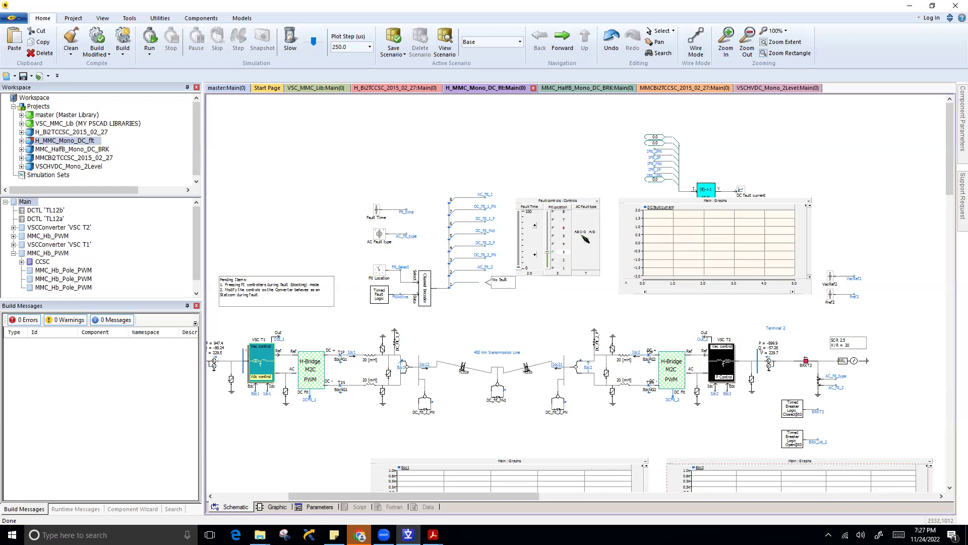
Move the fault location up to 5 and down to 1, and check the AC fault type selector.
drag(290, 502, 215, 502)
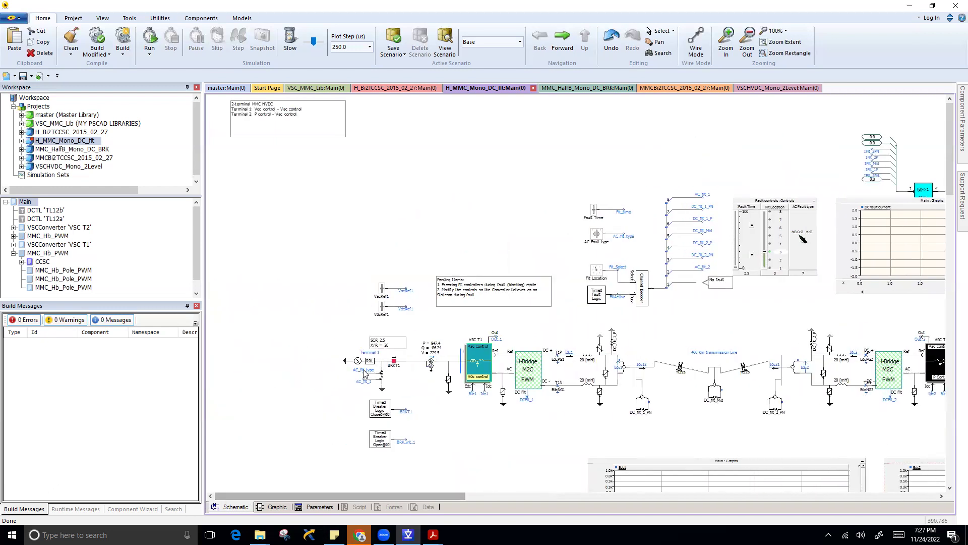
mouse_move(354, 362)
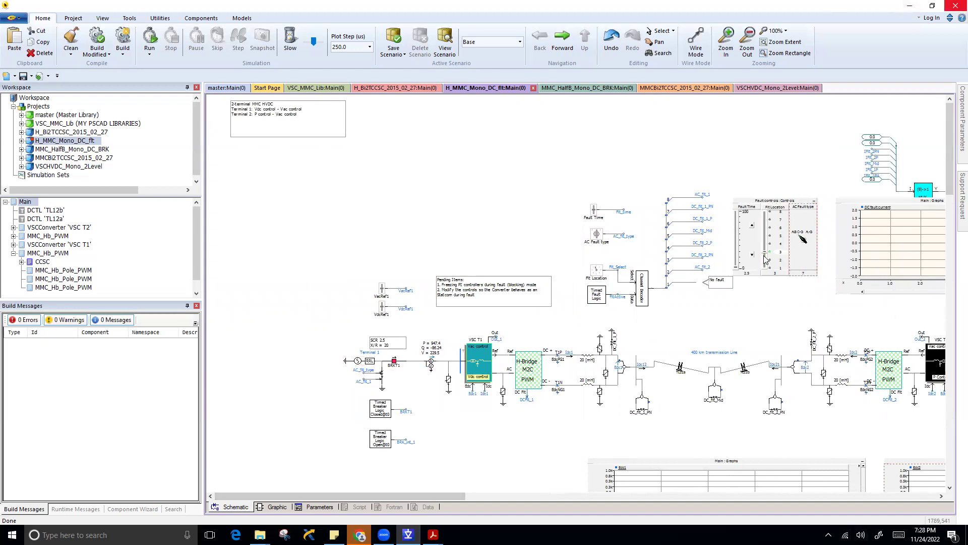
mouse_move(765, 259)
drag(765, 253, 763, 235)
mouse_move(769, 249)
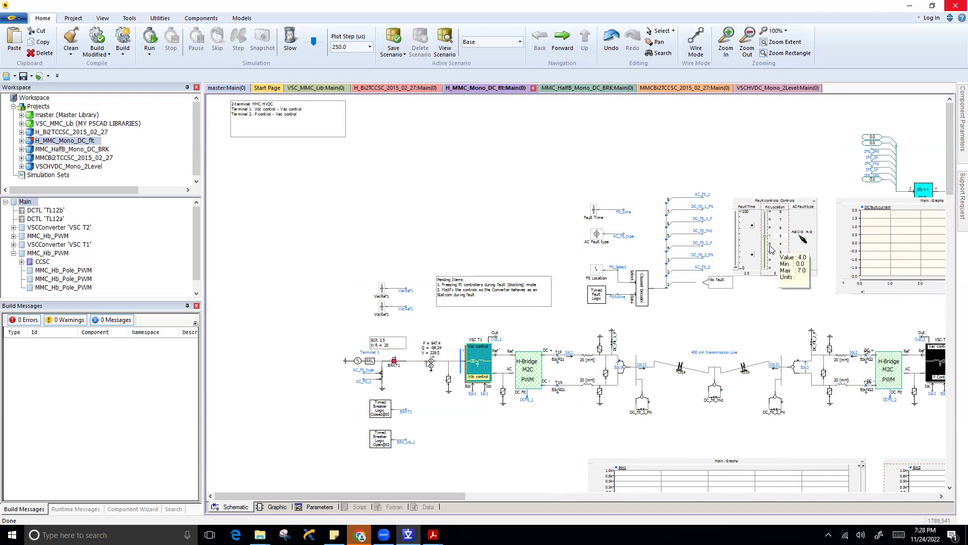
drag(764, 237, 766, 268)
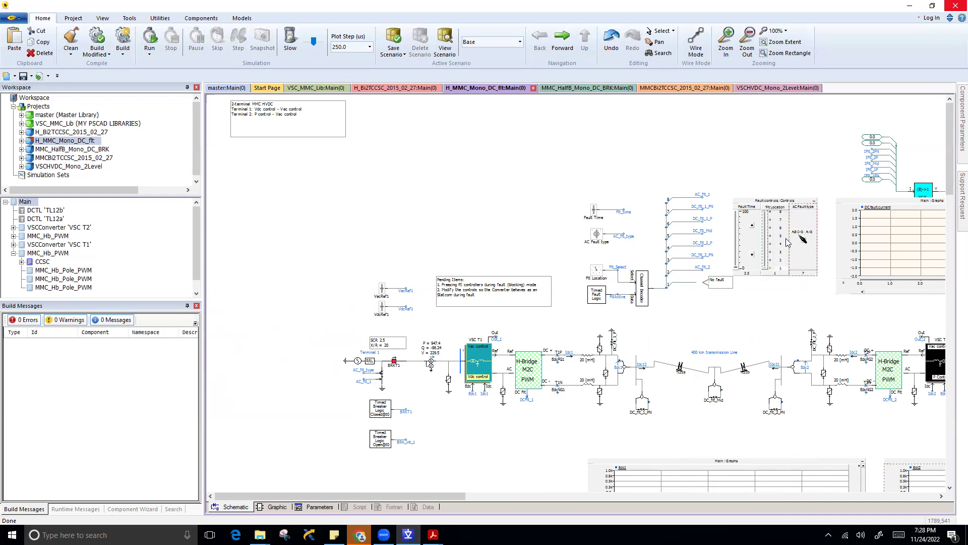
mouse_move(788, 242)
click(802, 241)
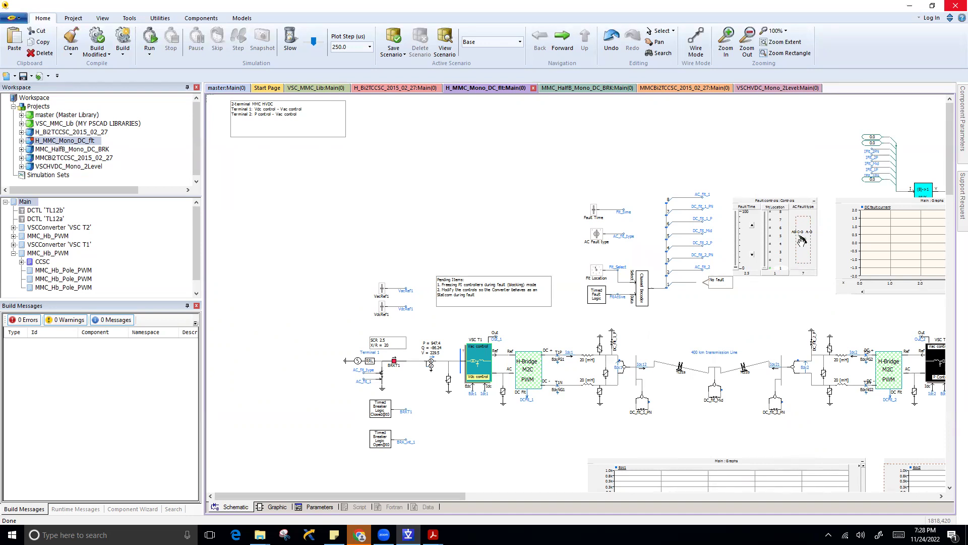
Survey the main schematic from the Terminal 2 side to the control panels below Terminal 1, enlarging the view to 150%.
drag(438, 495, 549, 492)
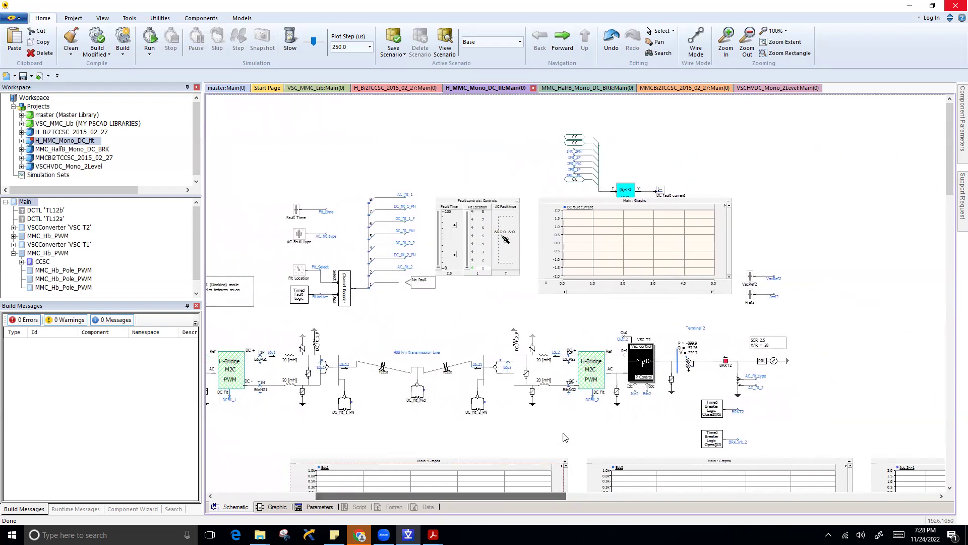
scroll(566, 429, down, 3)
scroll(566, 429, down, 2)
drag(481, 496, 376, 498)
scroll(429, 418, down, 3)
scroll(429, 418, up, 3)
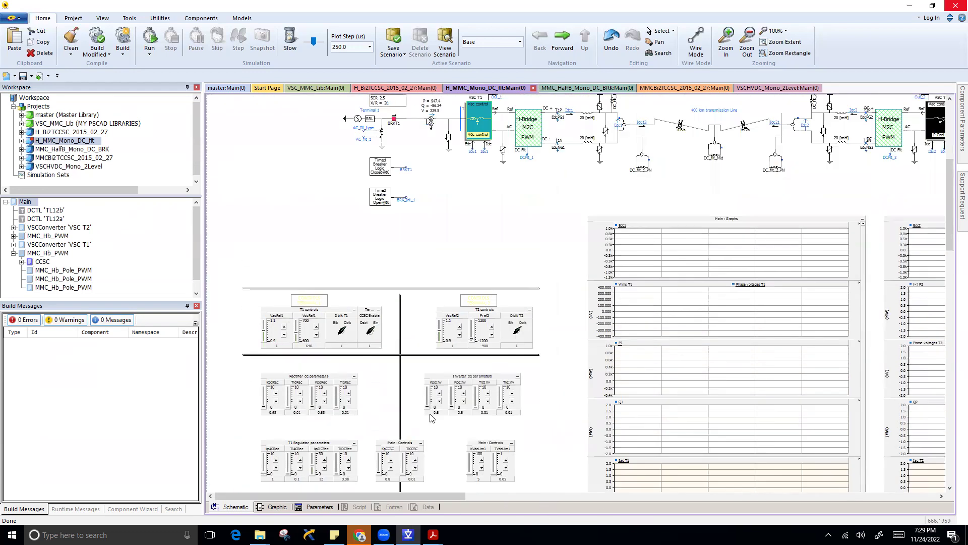
scroll(376, 377, up, 2)
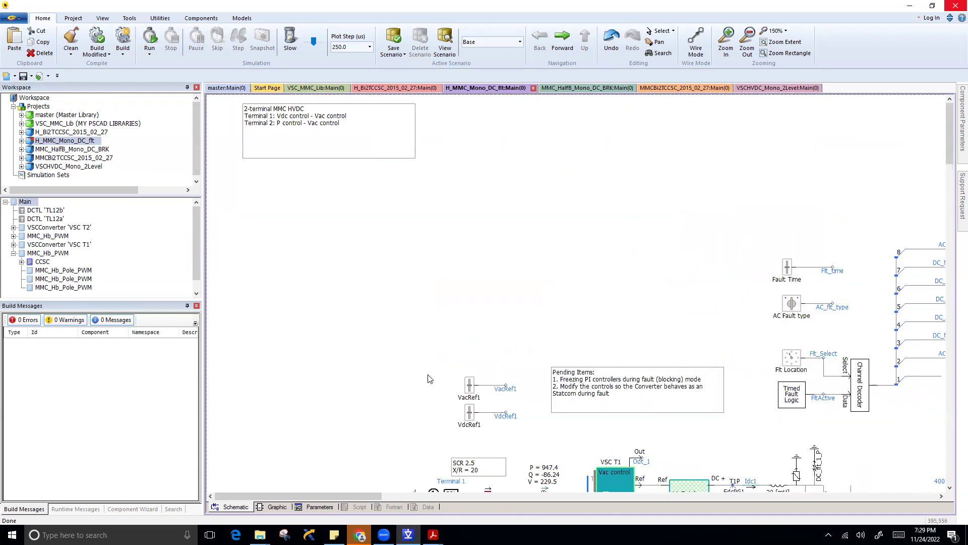
scroll(372, 232, down, 3)
scroll(578, 356, down, 3)
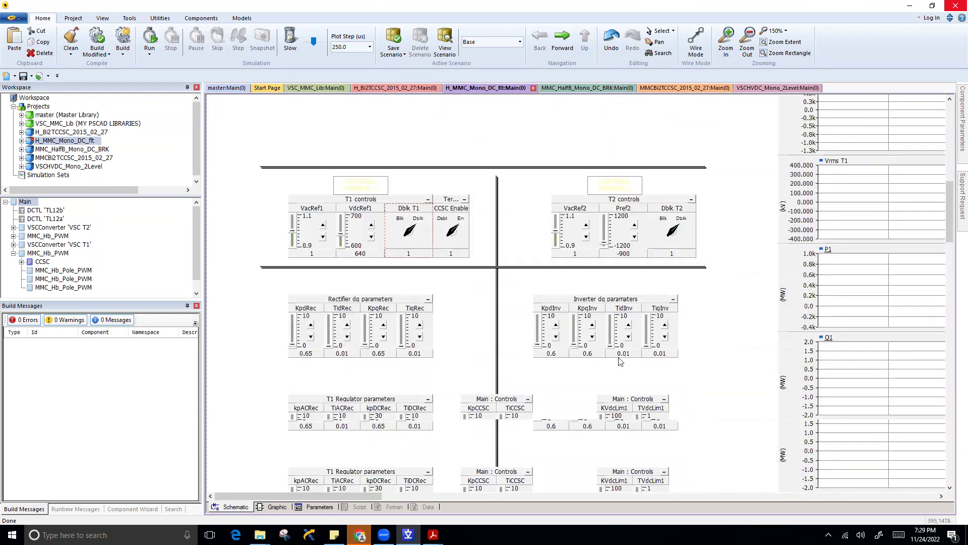
scroll(578, 356, up, 6)
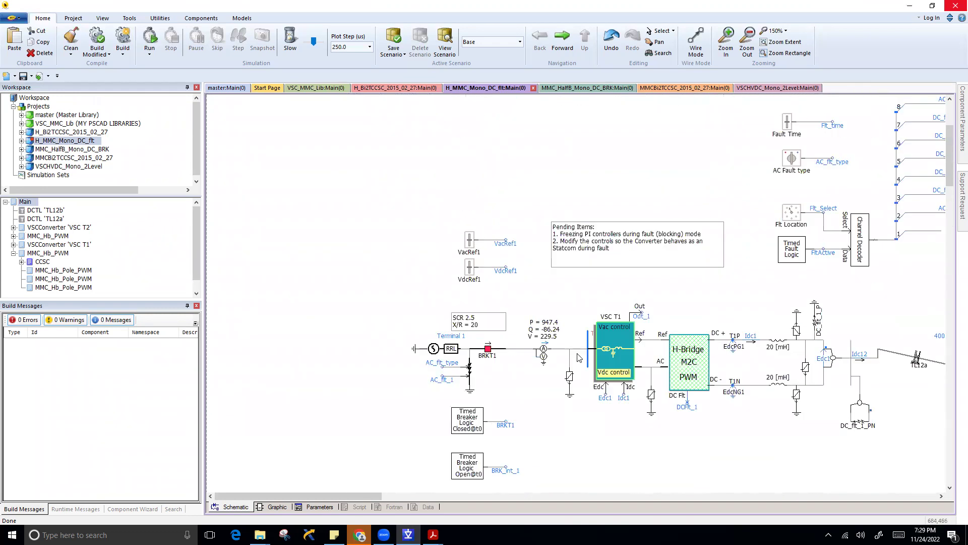
Examine the T1 controls, including VdcRef1, Dblk T1 and CCSC Enable, and the rectifier dq, T1 regulator and CCSC parameter sliders.
scroll(578, 356, down, 6)
click(351, 182)
mouse_move(359, 182)
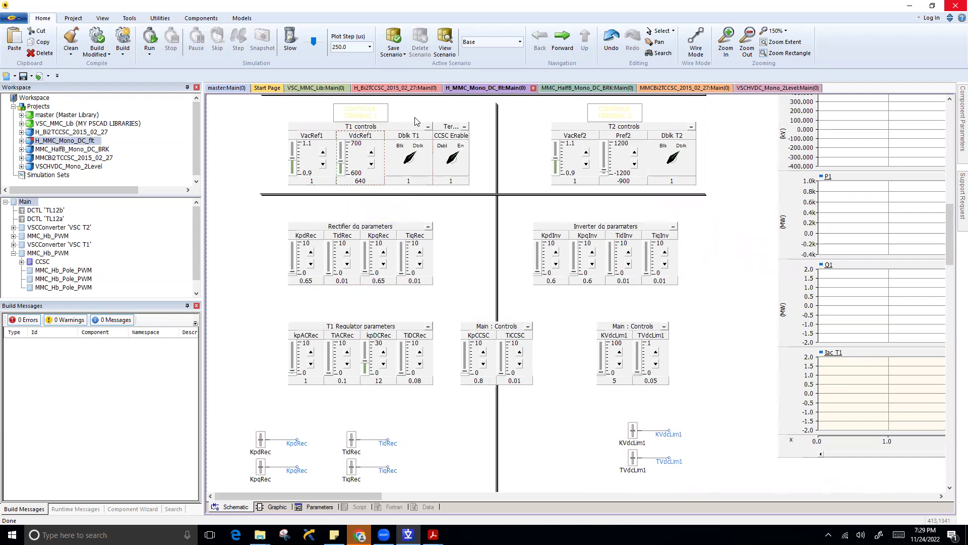
mouse_move(453, 147)
mouse_move(411, 178)
mouse_move(428, 257)
mouse_move(517, 339)
Examine the T2 controls with the VacRef2, Pref2 and Dblk T2 settings, and the inverter dq parameters.
scroll(454, 427, up, 2)
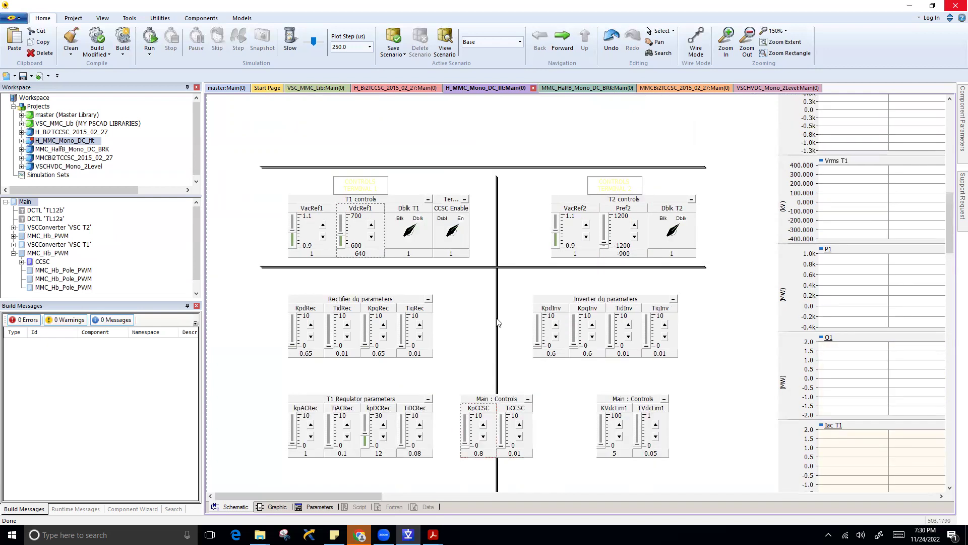
scroll(454, 428, up, 4)
scroll(508, 413, up, 5)
scroll(508, 414, down, 6)
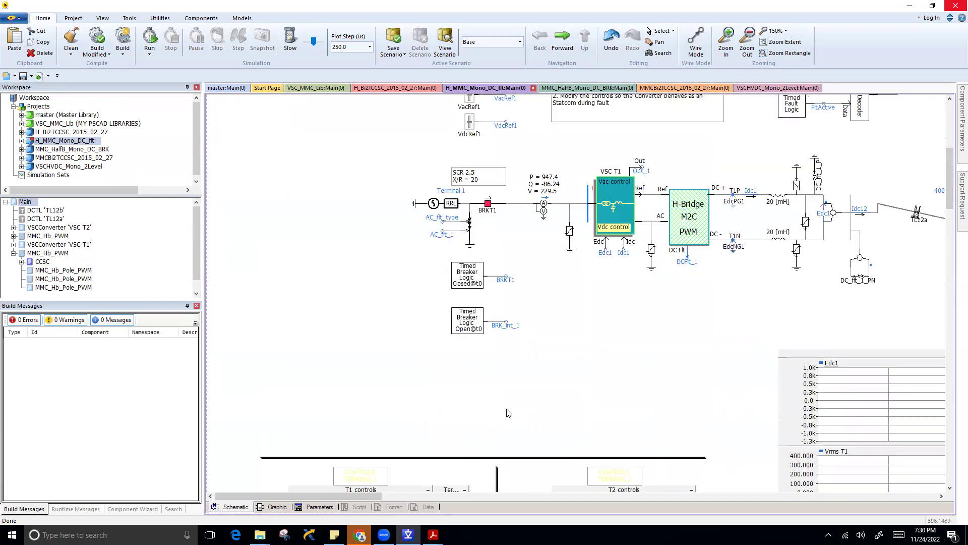
scroll(521, 217, down, 5)
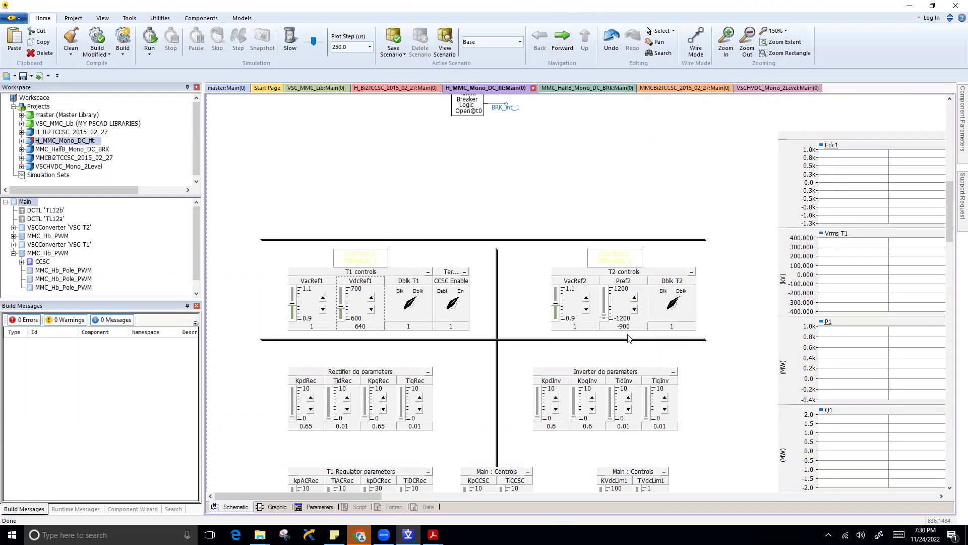
scroll(628, 337, down, 10)
scroll(627, 338, up, 4)
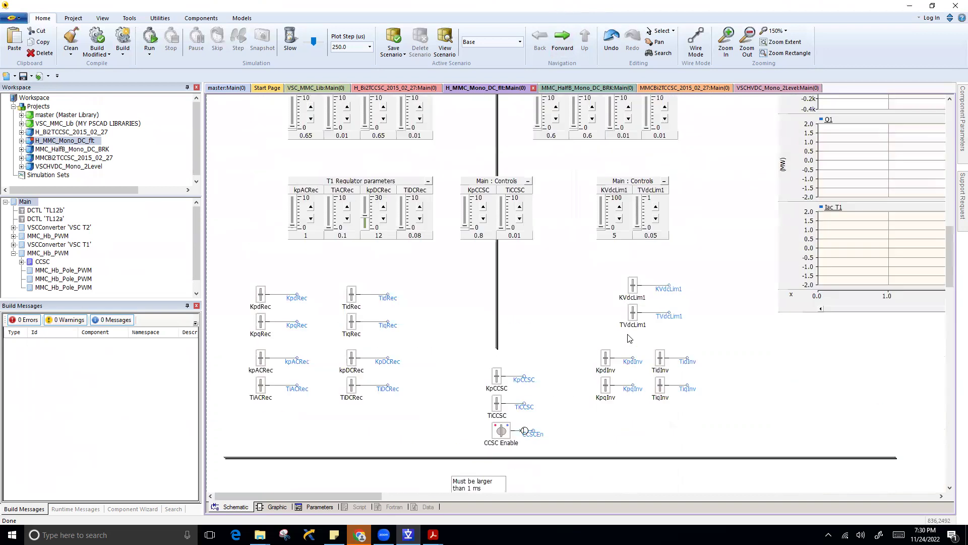
scroll(627, 337, up, 5)
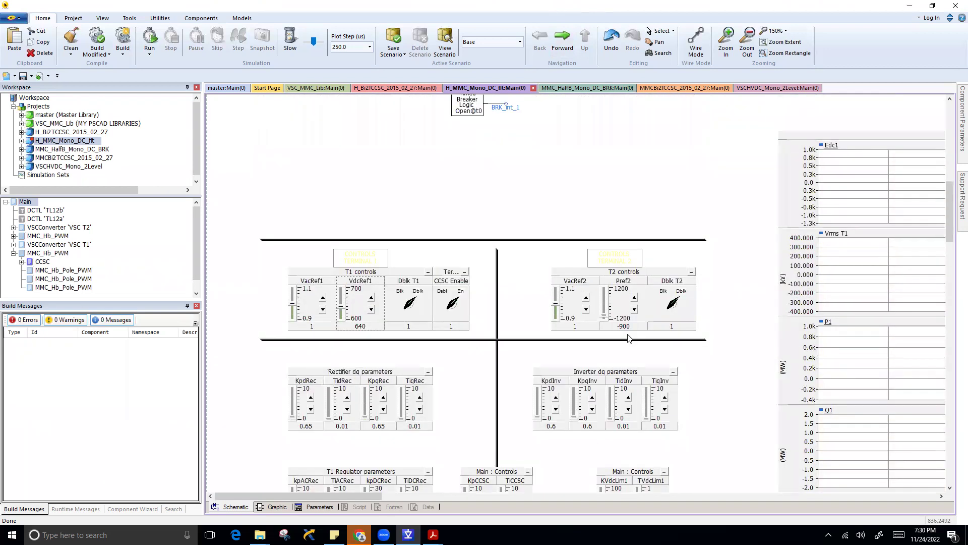
Examine the converter blocking and de-blocking logic and the output channels for both terminals' voltages, powers and currents.
scroll(628, 338, down, 8)
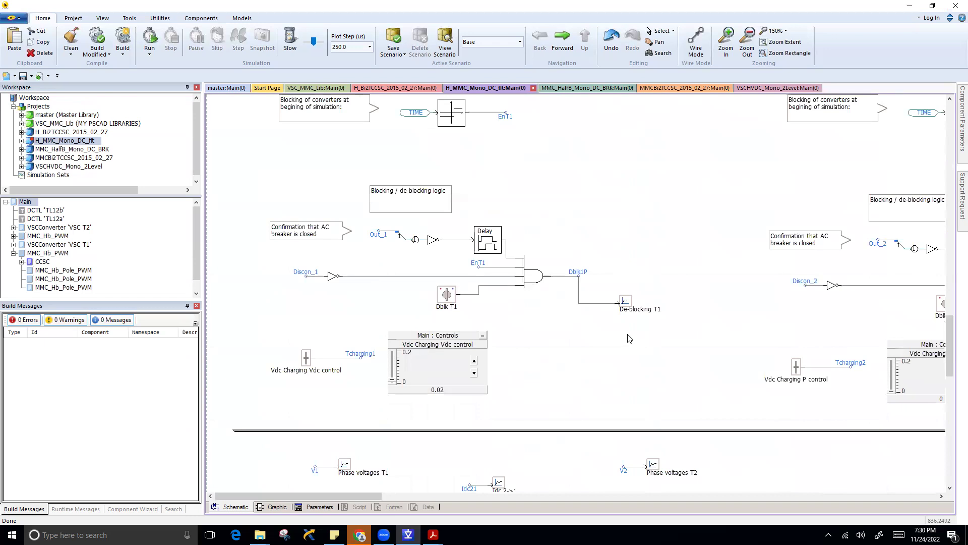
scroll(630, 338, up, 5)
scroll(630, 338, down, 12)
scroll(629, 338, up, 6)
scroll(629, 338, down, 5)
scroll(628, 338, up, 12)
scroll(529, 357, down, 6)
scroll(529, 357, down, 4)
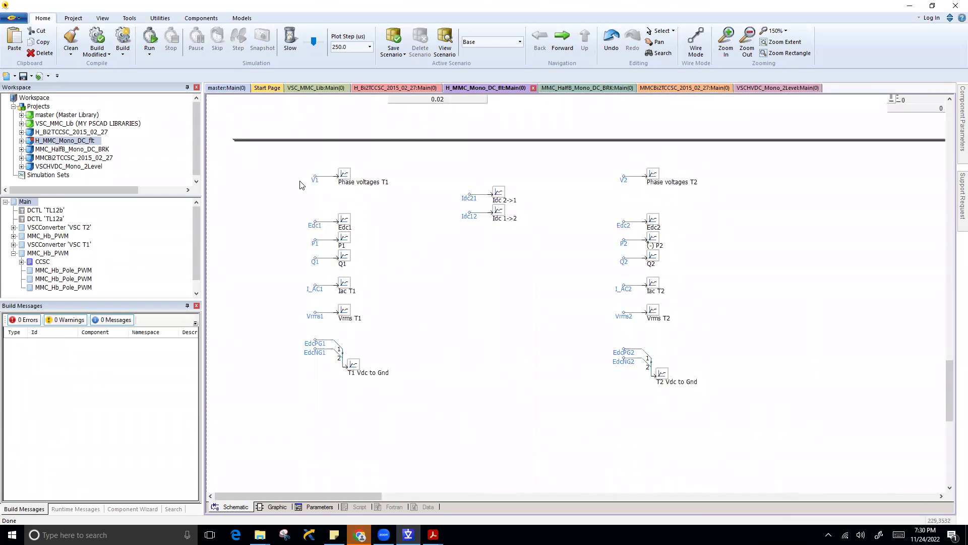
Open the VSC T1 converter module from the main schematic and bring its AC-side circuit into view.
scroll(506, 471, up, 10)
scroll(476, 441, up, 8)
scroll(656, 398, down, 3)
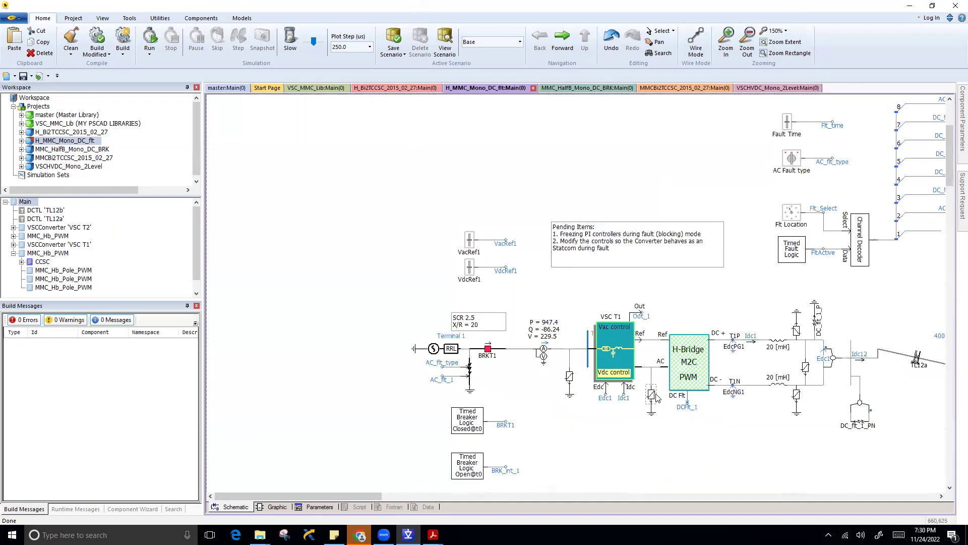
scroll(656, 399, down, 3)
double_click(610, 210)
scroll(415, 392, up, 2)
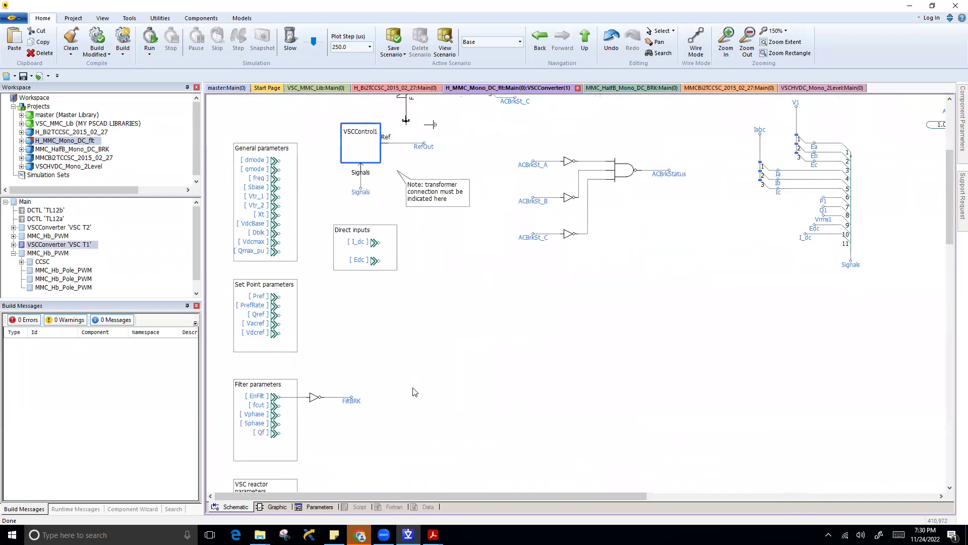
scroll(415, 392, up, 3)
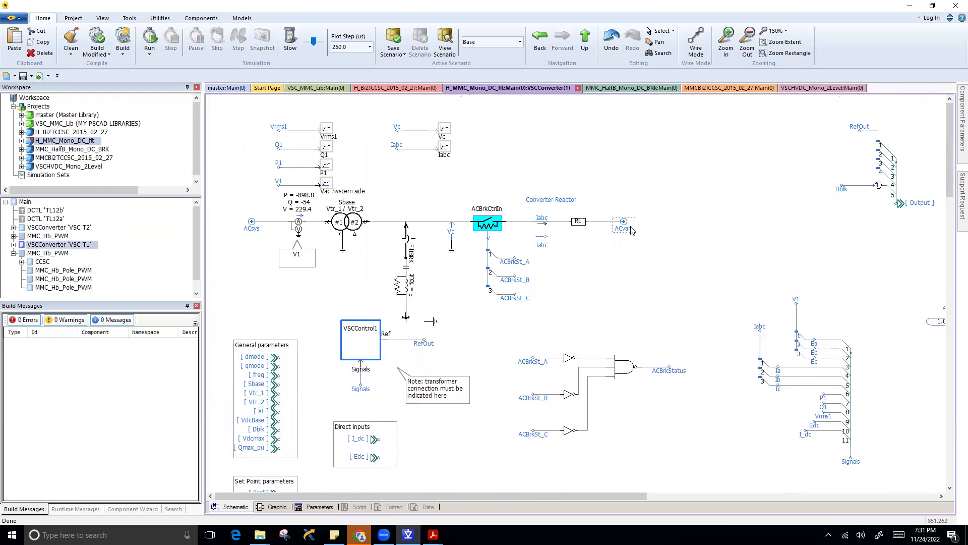
Examine the VSC T1 module's circuit from the transformer through the AC breaker and converter reactor, and its VSCControl1 block.
mouse_move(633, 230)
click(351, 233)
click(639, 226)
scroll(642, 454, down, 1)
drag(619, 498, 412, 455)
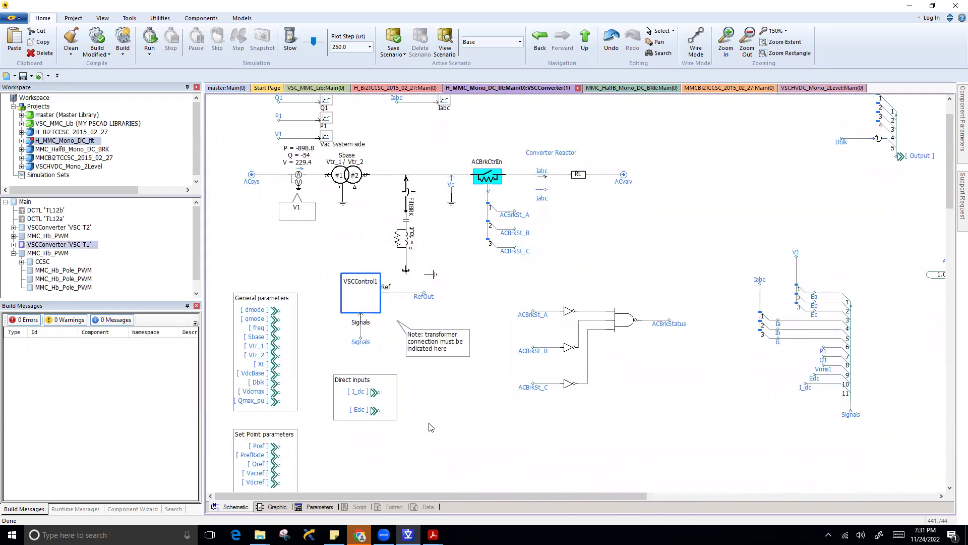
Review the VSC T1 module's breaker status logic, signal bundling and parameter blocks, and open the VSCControl1 block.
scroll(611, 483, up, 1)
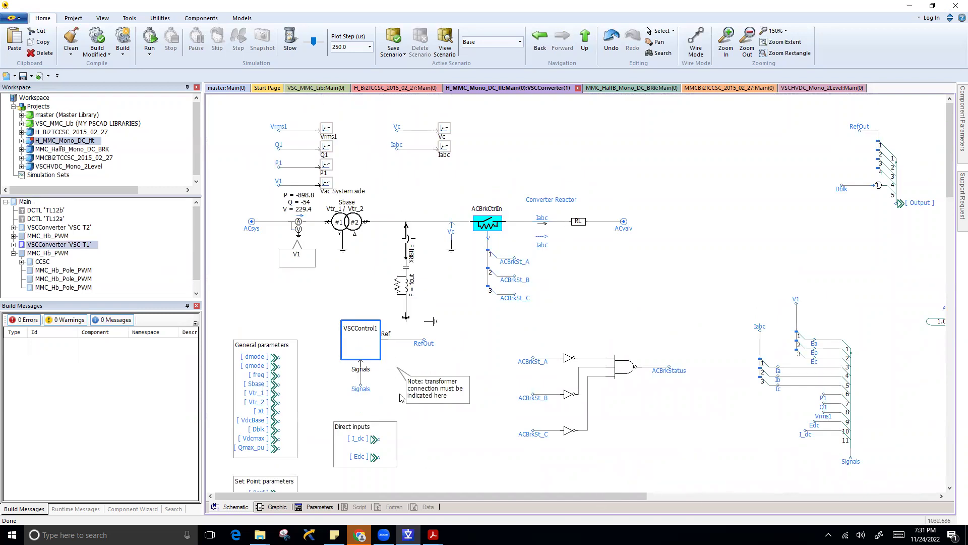
scroll(401, 397, right, 7)
scroll(401, 397, left, 5)
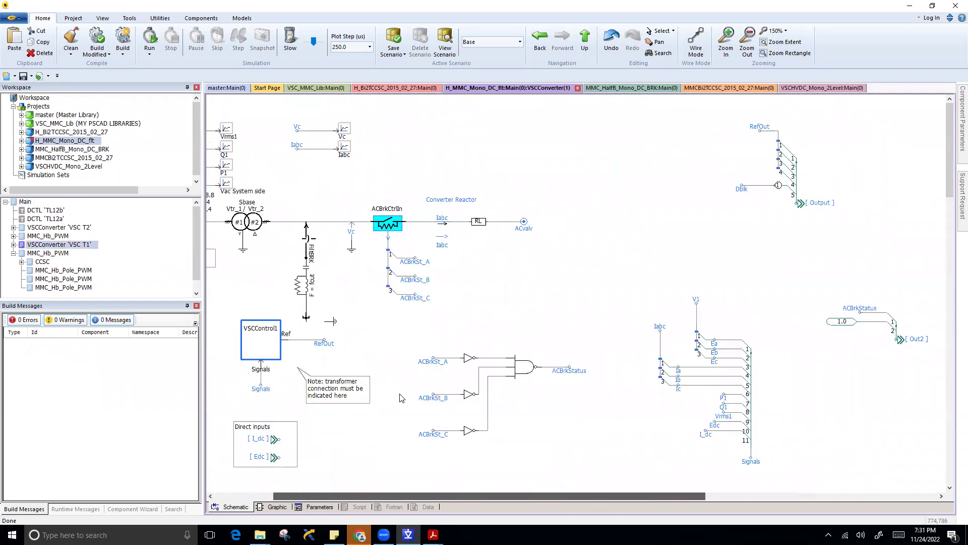
scroll(401, 398, left, 2)
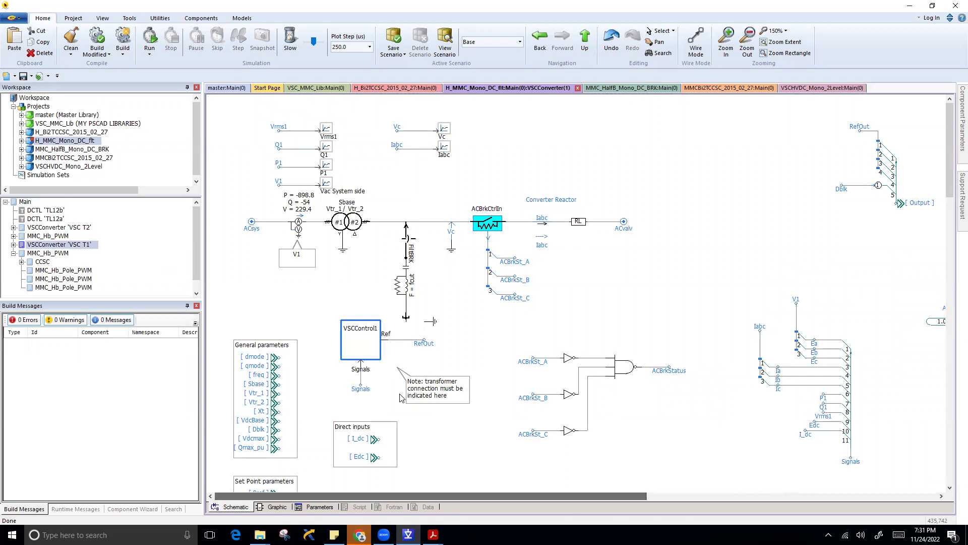
scroll(401, 397, down, 3)
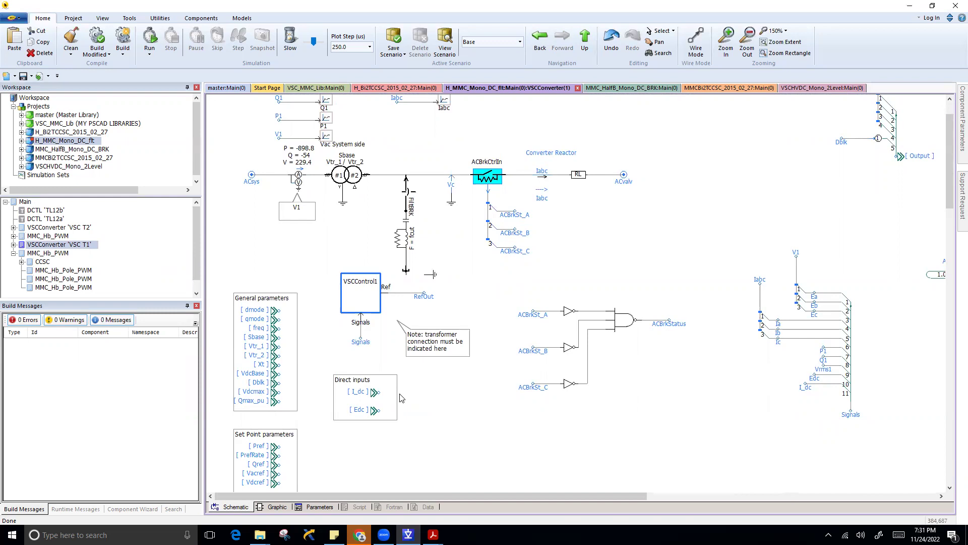
double_click(367, 301)
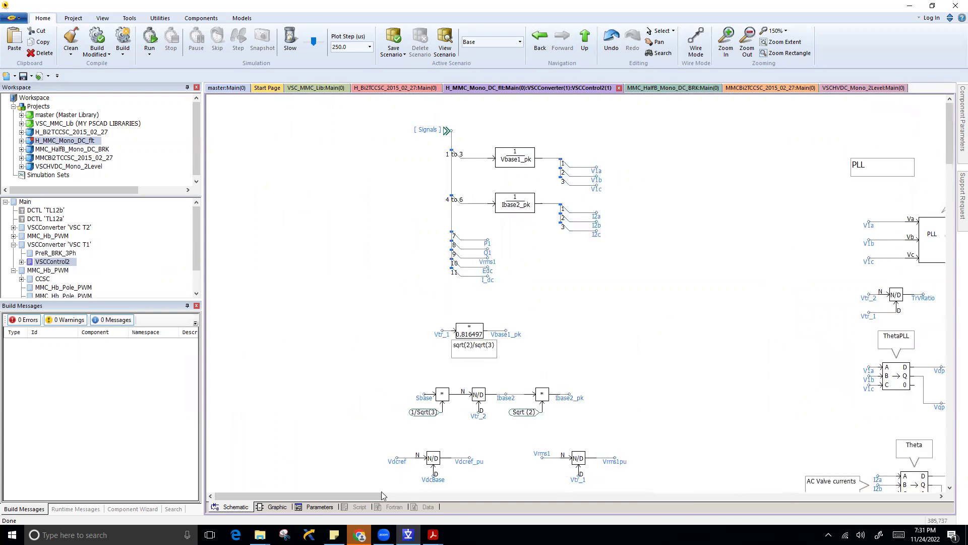
Examine the control module's per-unit conversion blocks for the input voltages and currents, and the PLL section with its phase-shift note.
scroll(321, 141, right, 3)
scroll(321, 142, right, 1)
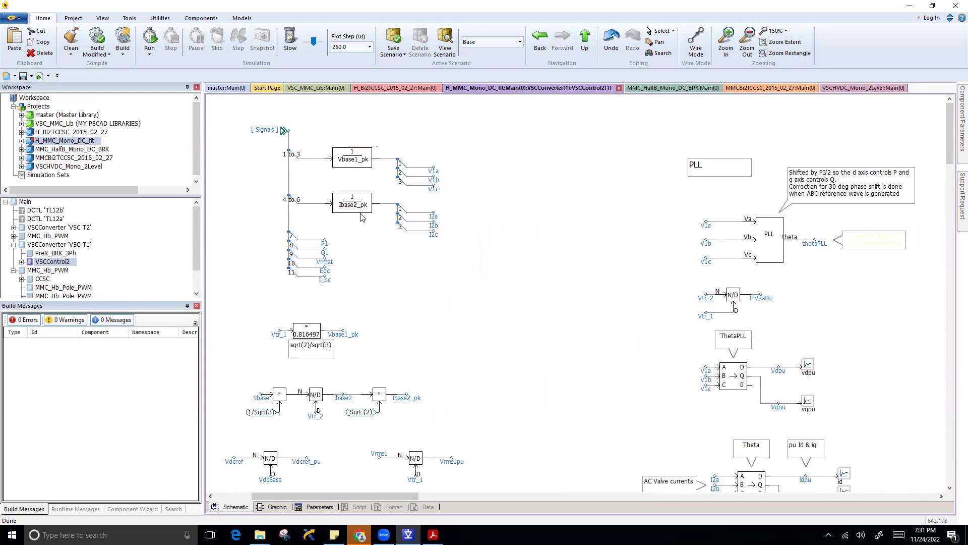
mouse_move(360, 210)
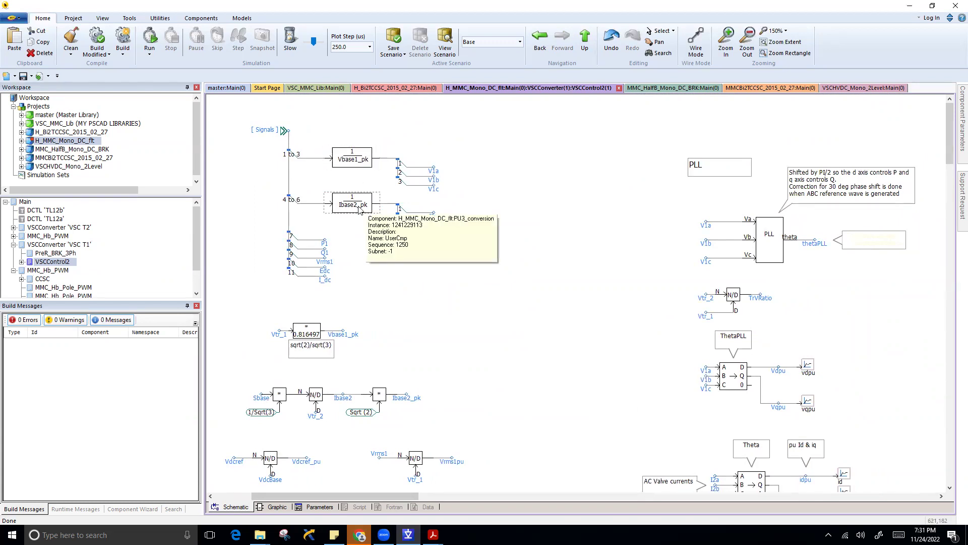
mouse_move(360, 165)
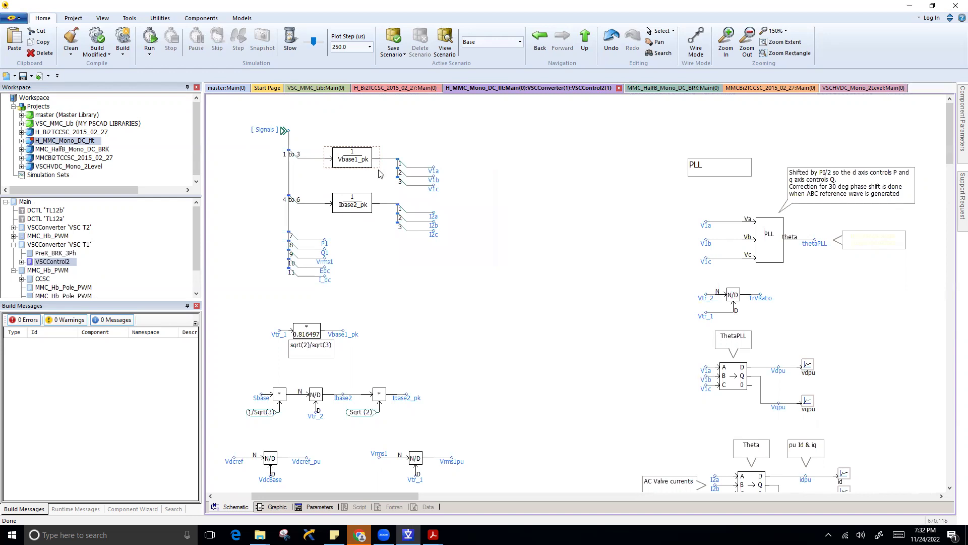
scroll(512, 376, down, 3)
scroll(517, 378, up, 3)
mouse_move(770, 246)
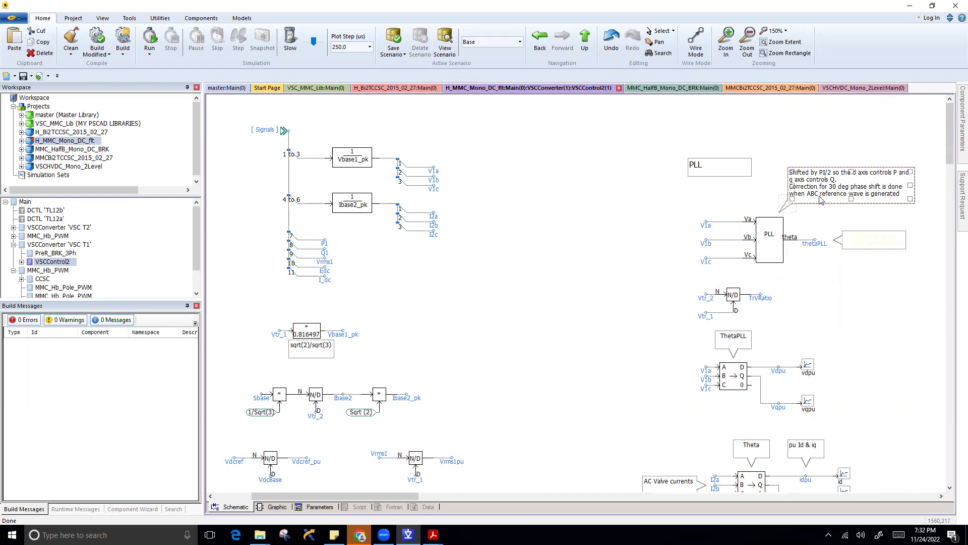
click(359, 535)
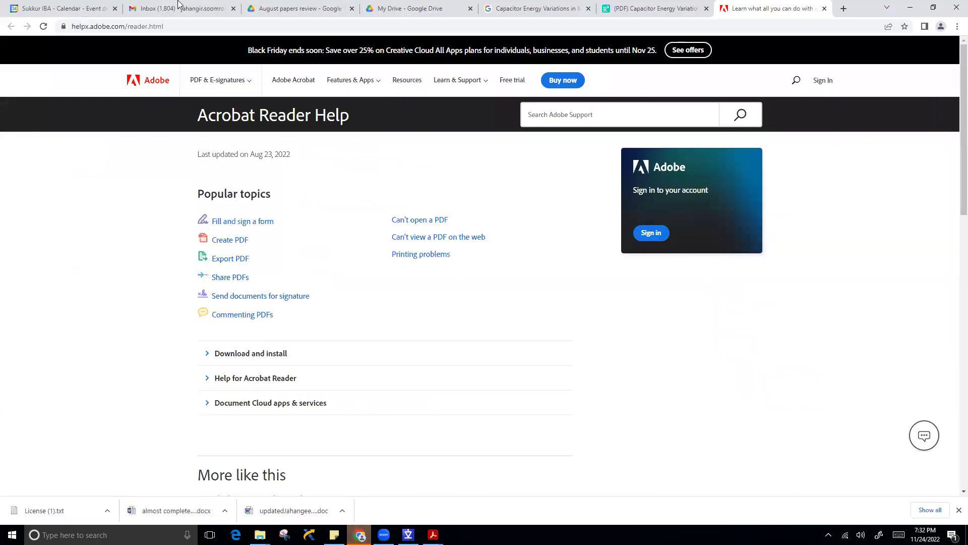
click(276, 11)
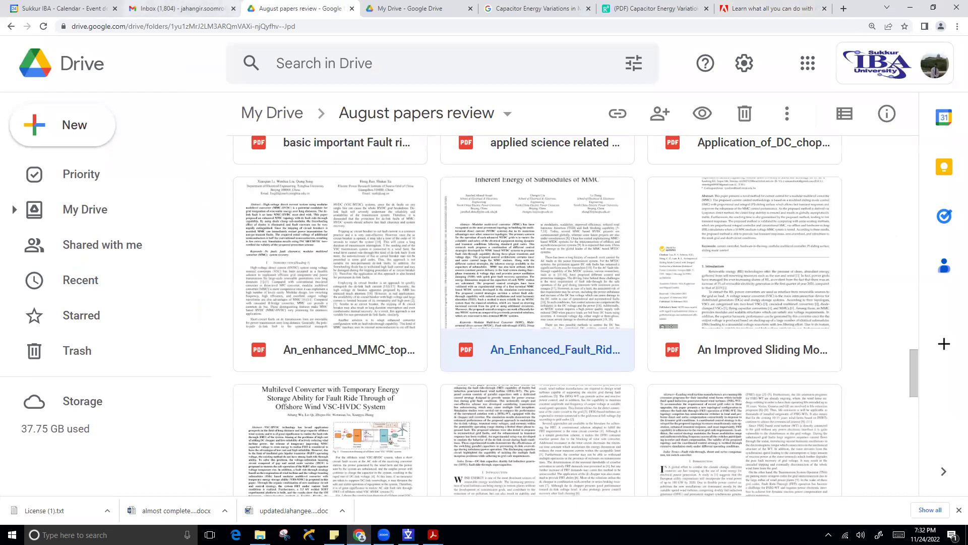
click(188, 8)
click(292, 8)
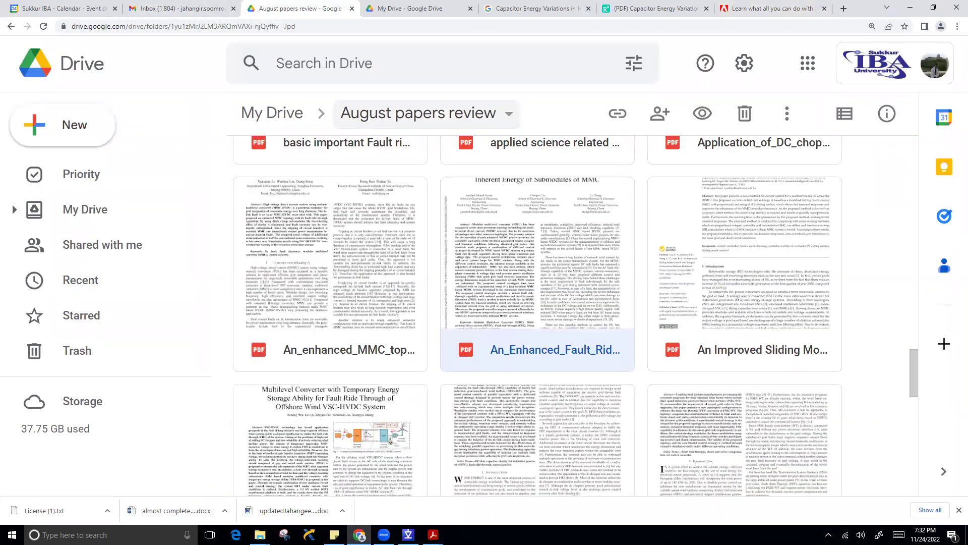
Switch to the enhanced fault ride-through paper in Acrobat Reader and enlarge the rectifier station control system in Fig. 1 on page 2.
click(432, 535)
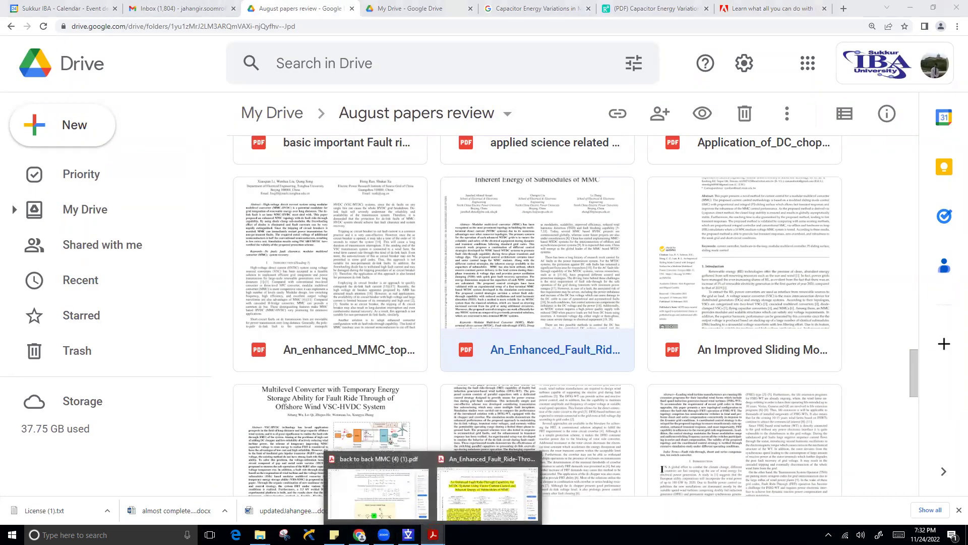
scroll(523, 346, down, 5)
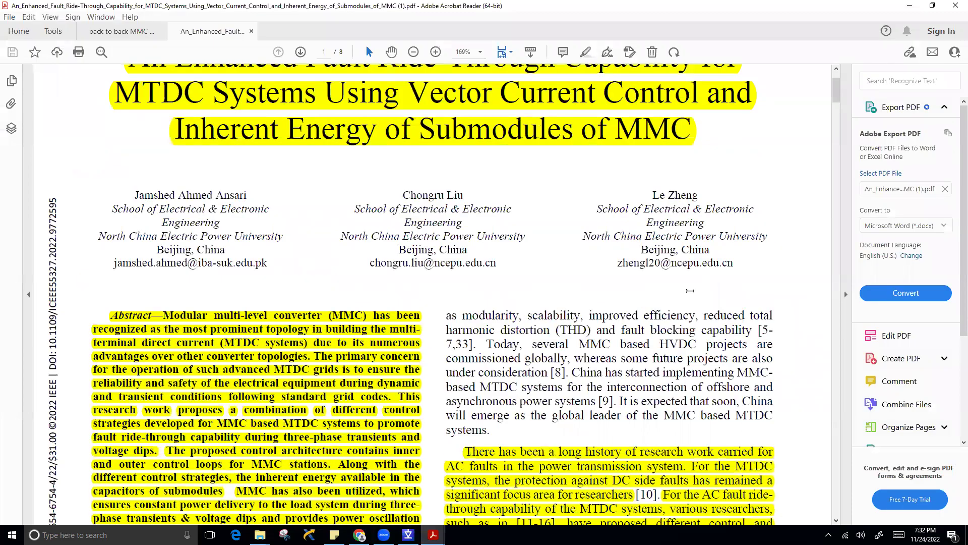
scroll(838, 131, down, 1)
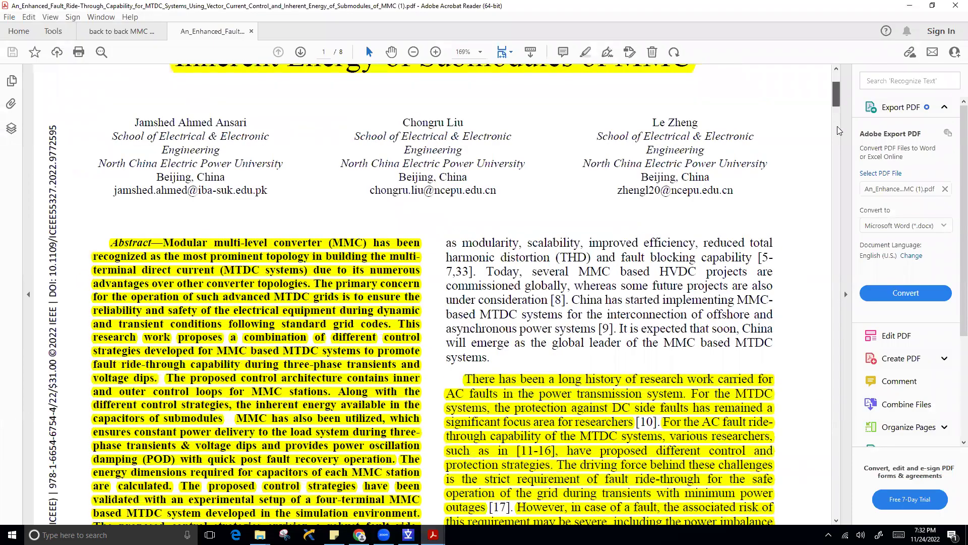
click(836, 154)
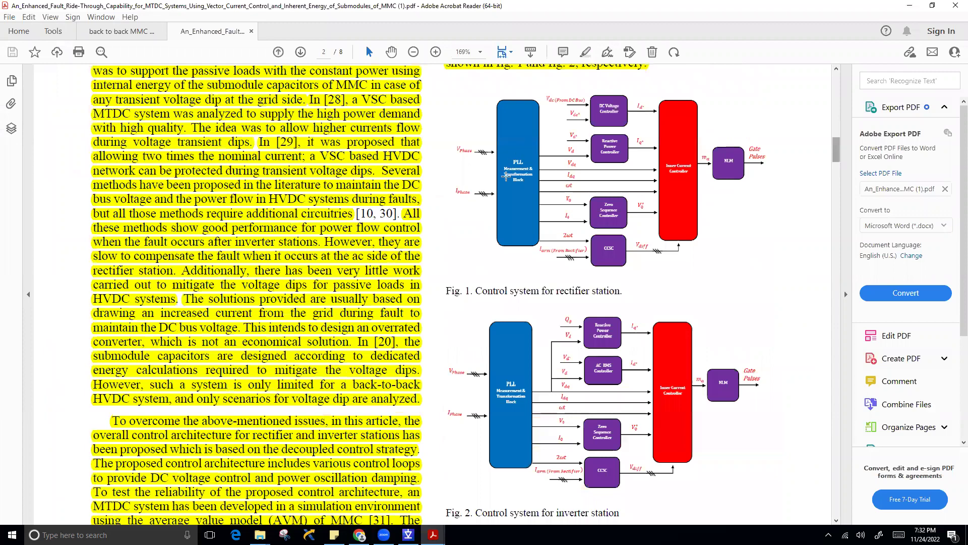
scroll(487, 175, up, 5)
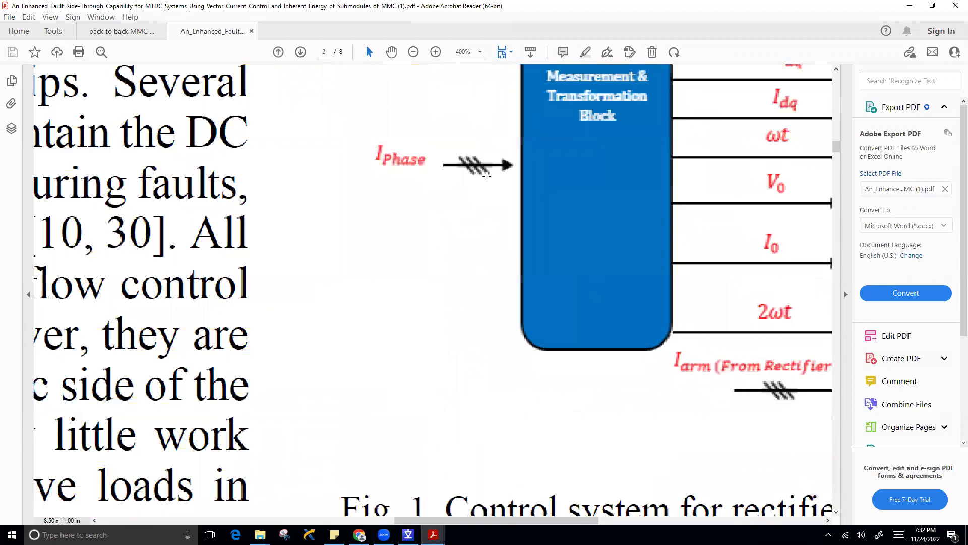
scroll(482, 172, down, 5)
scroll(486, 130, up, 1)
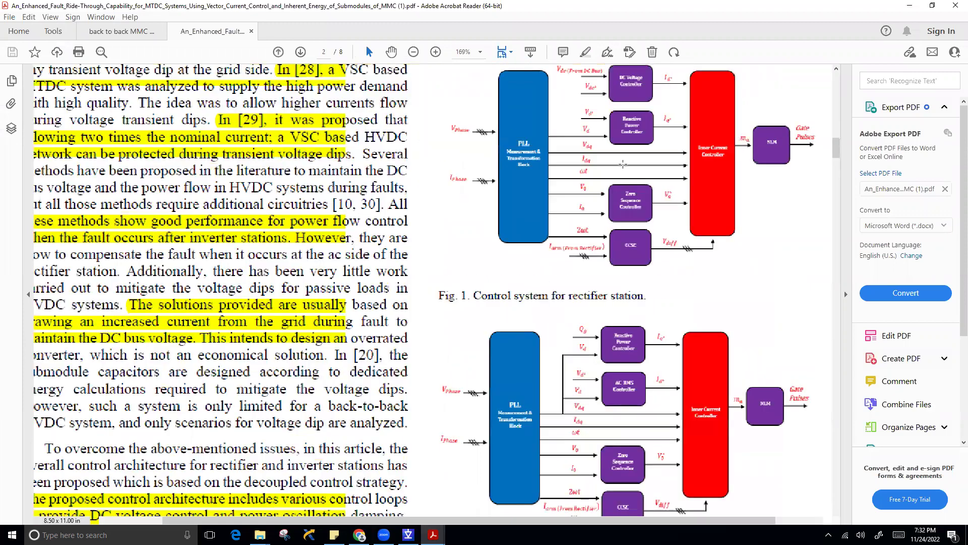
scroll(623, 164, up, 1)
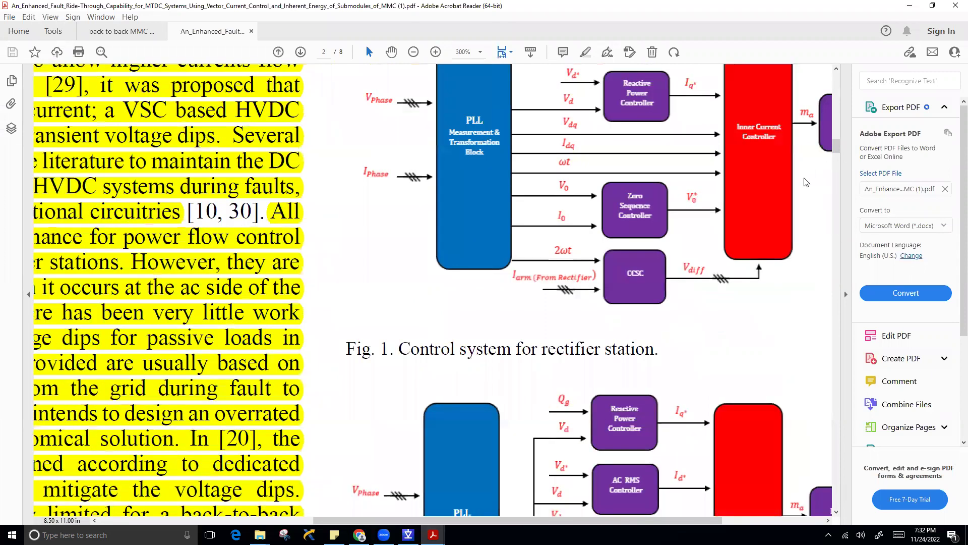
click(50, 17)
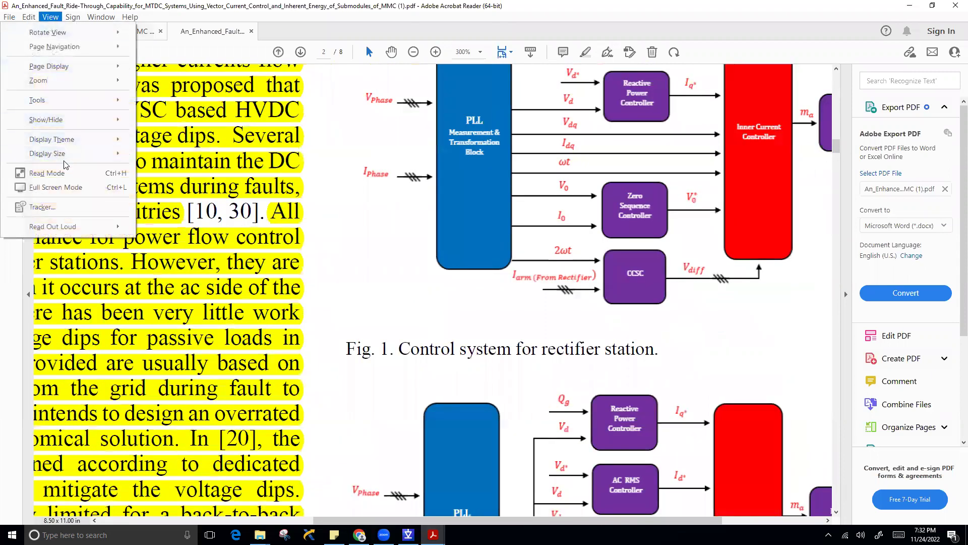
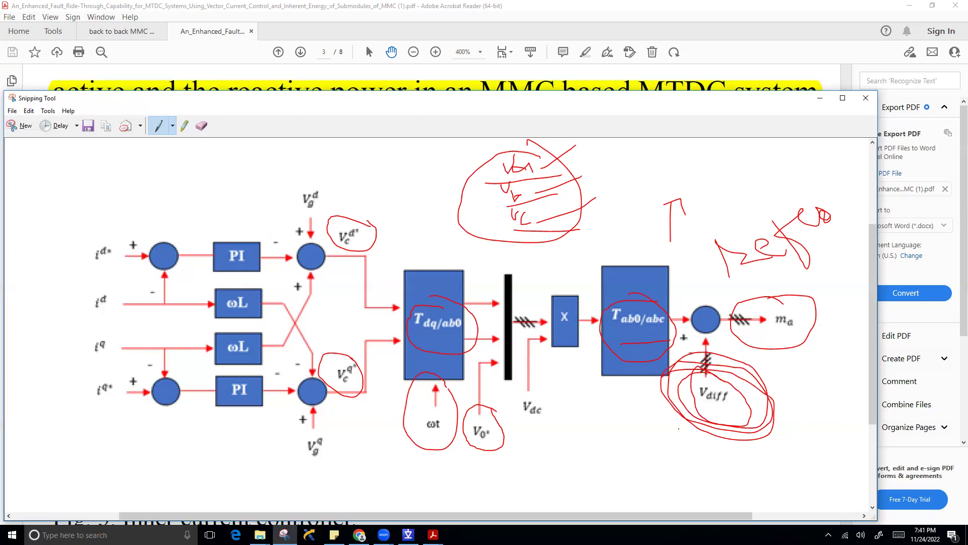
Draw another red circle around the Vdiff input on the snip of the inner current controller diagram.
mouse_move(721, 372)
mouse_down()
mouse_move(708, 371)
mouse_move(666, 406)
mouse_move(753, 432)
mouse_move(712, 367)
mouse_move(663, 403)
mouse_move(735, 444)
mouse_move(747, 365)
mouse_move(666, 365)
mouse_move(706, 448)
mouse_move(747, 361)
mouse_move(697, 353)
mouse_move(673, 418)
mouse_move(785, 434)
mouse_move(691, 353)
mouse_move(673, 432)
mouse_move(741, 355)
mouse_up()
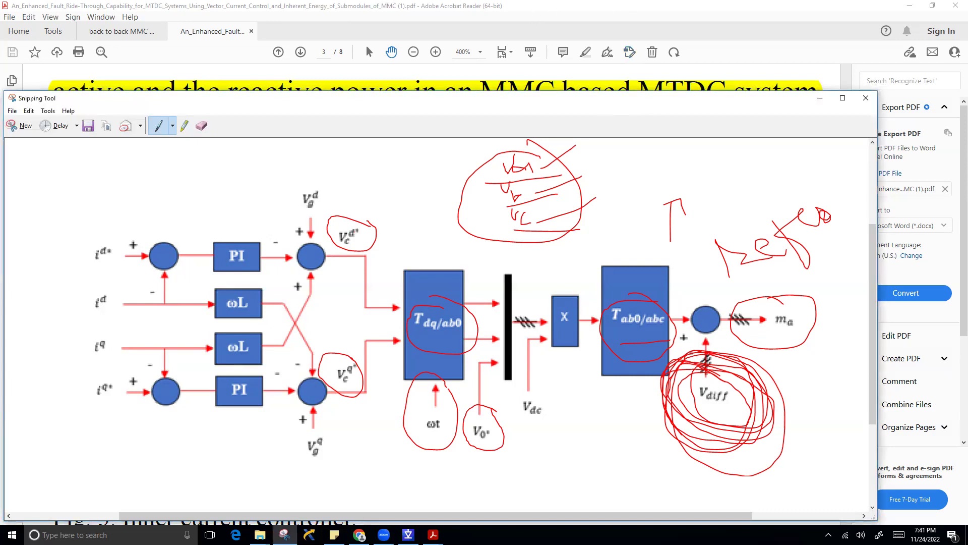
Switch to PSCAD and examine the decoupled current controller's d and q PI loops with the id and iq graphs.
click(384, 534)
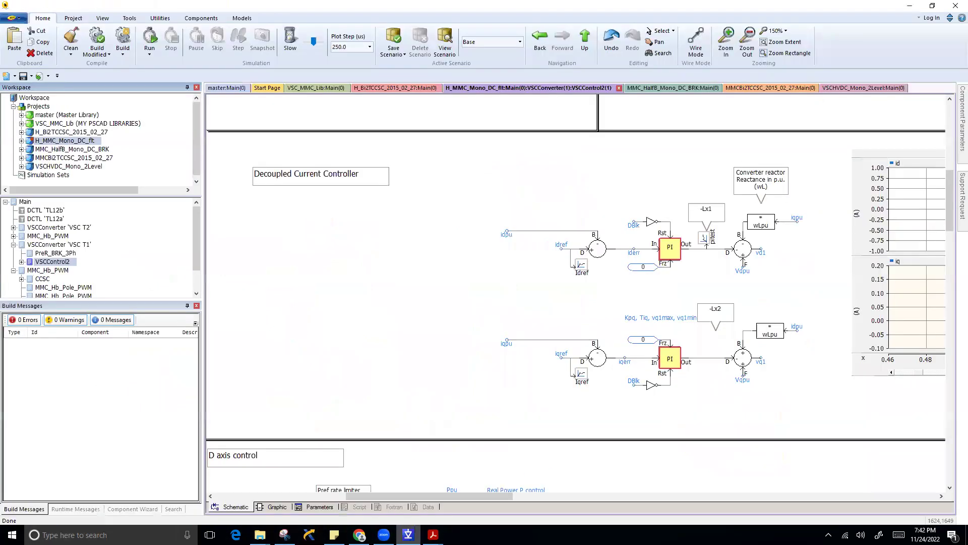
click(408, 535)
drag(414, 501, 460, 501)
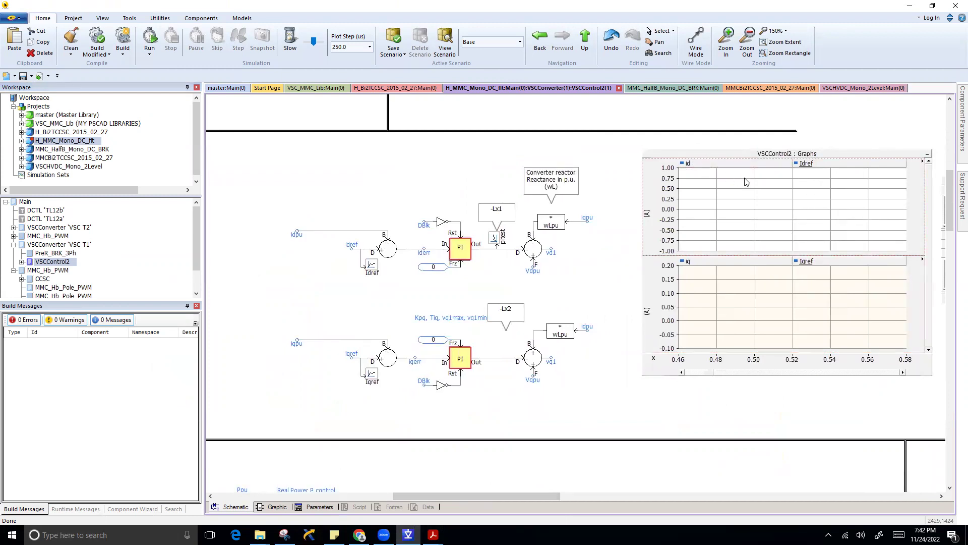
mouse_move(746, 182)
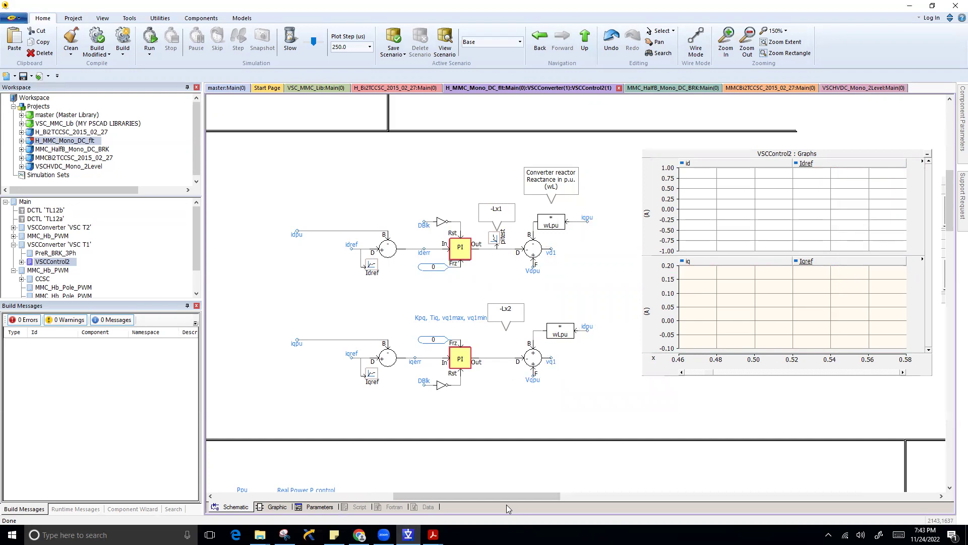
mouse_move(508, 499)
mouse_down()
mouse_move(537, 496)
mouse_move(502, 492)
mouse_up()
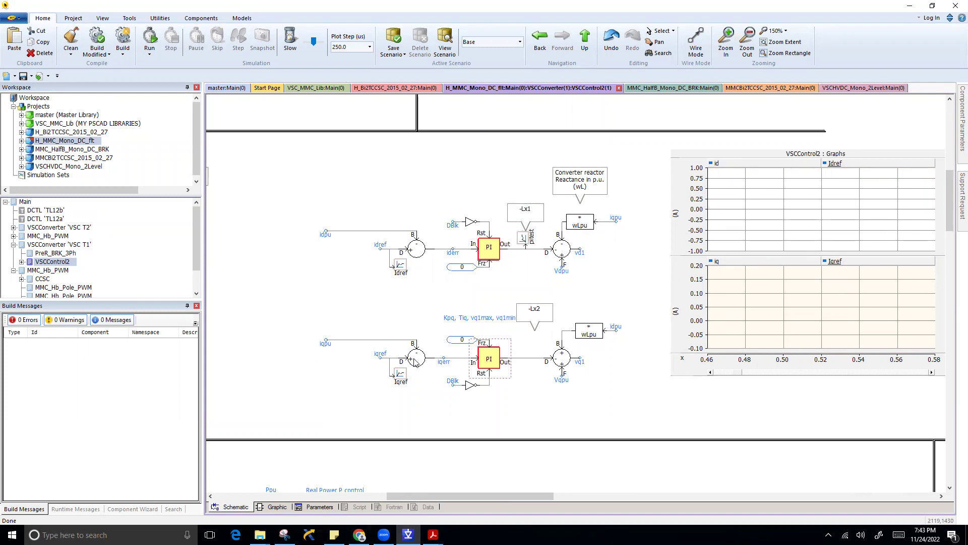
Examine the D axis control section, covering the real power loop, DC over-voltage limiter, DC voltage loop and droop control.
scroll(414, 362, down, 5)
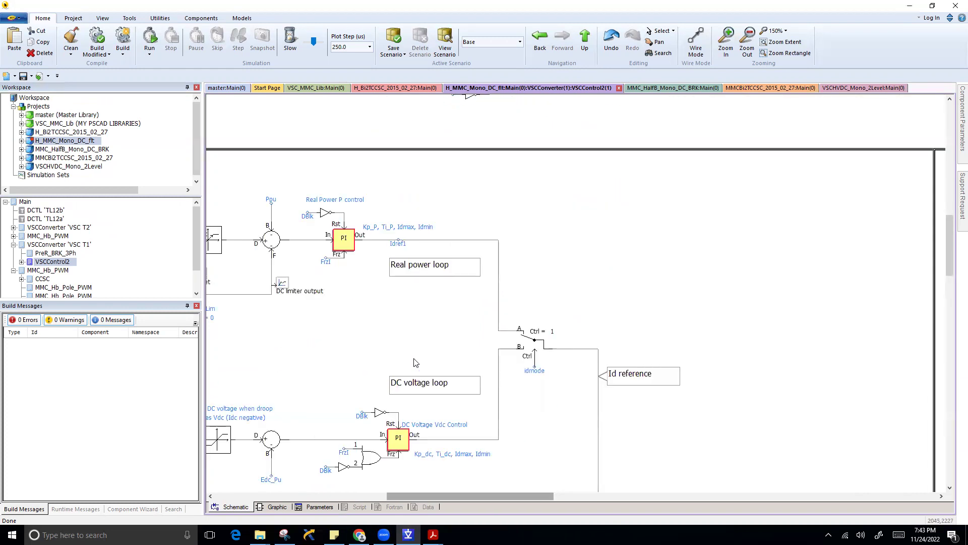
scroll(414, 362, left, 4)
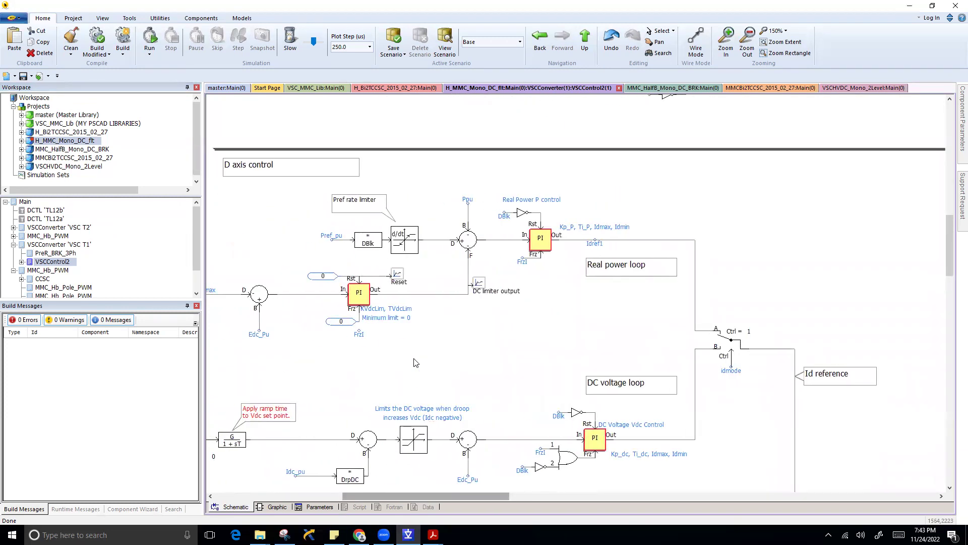
scroll(414, 362, left, 3)
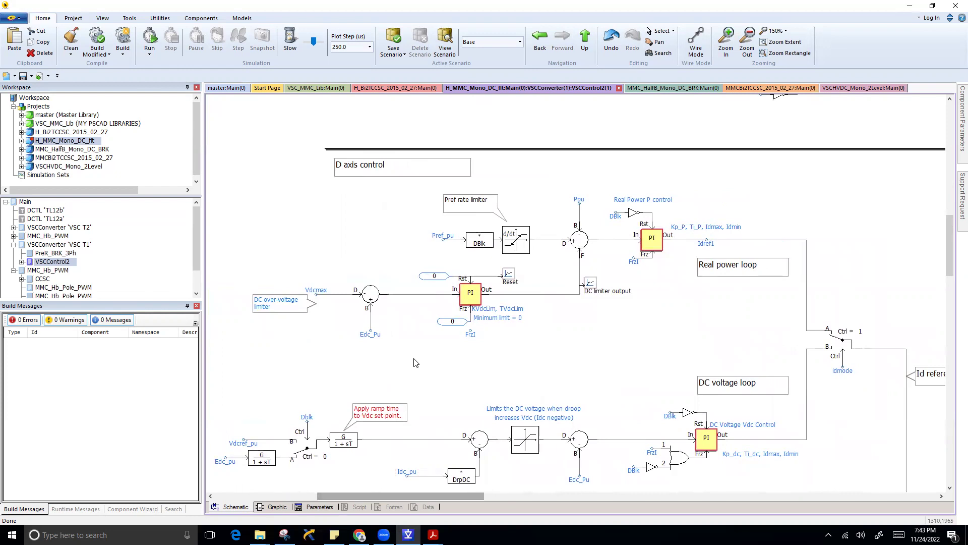
scroll(415, 361, down, 1)
scroll(414, 361, up, 3)
scroll(415, 361, down, 3)
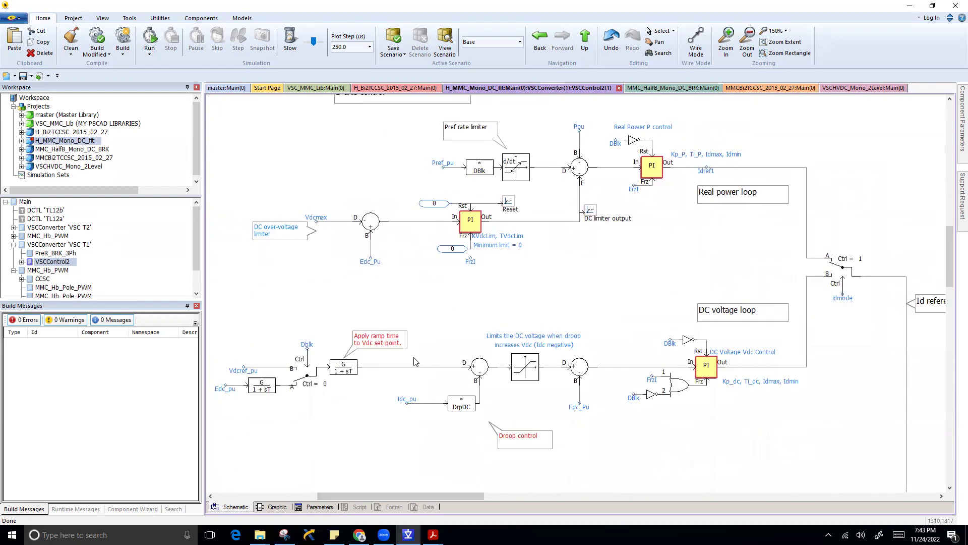
scroll(415, 361, up, 1)
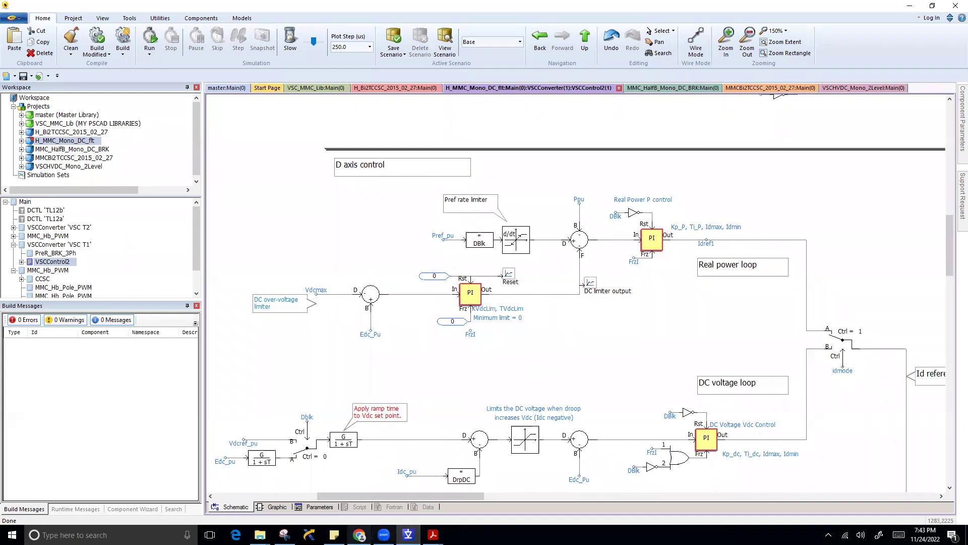
Capture a new Snipping Tool snip of the D axis control's real power loop and over-voltage limiter, and return to the PSCAD schematic.
click(284, 534)
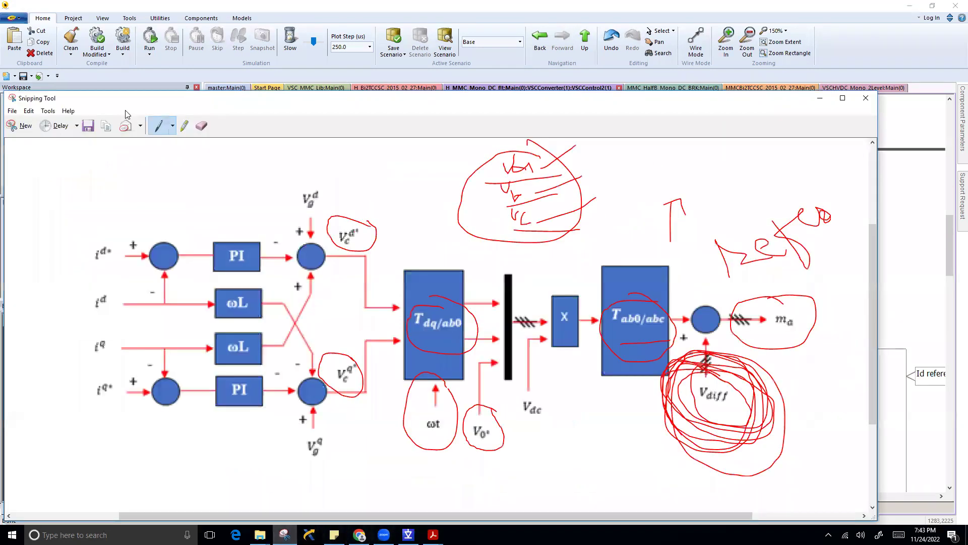
click(20, 126)
drag(222, 158, 943, 393)
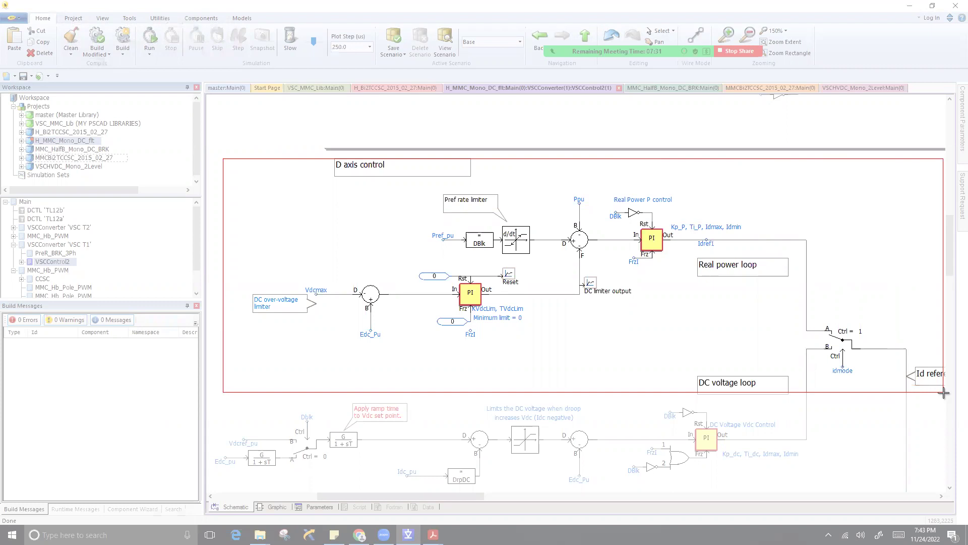
drag(943, 392, 931, 359)
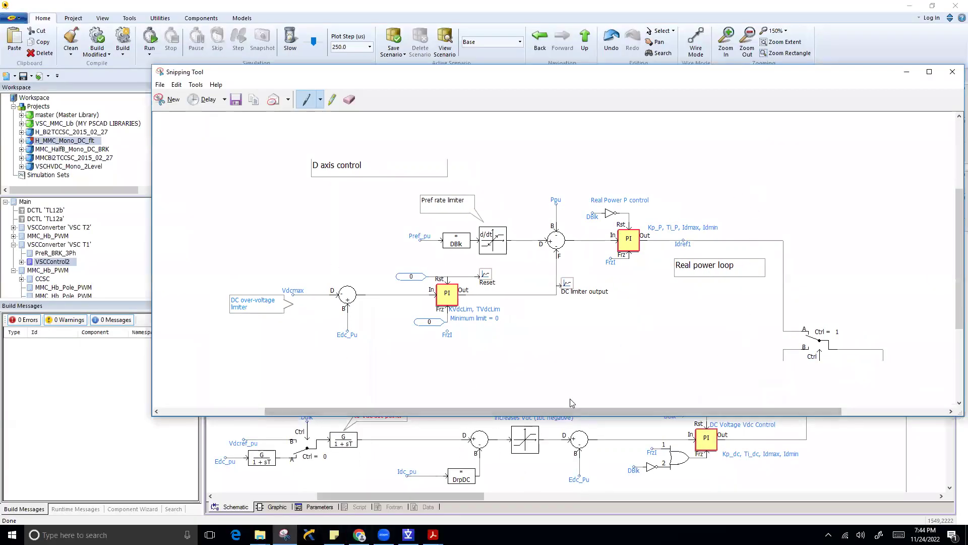
click(572, 423)
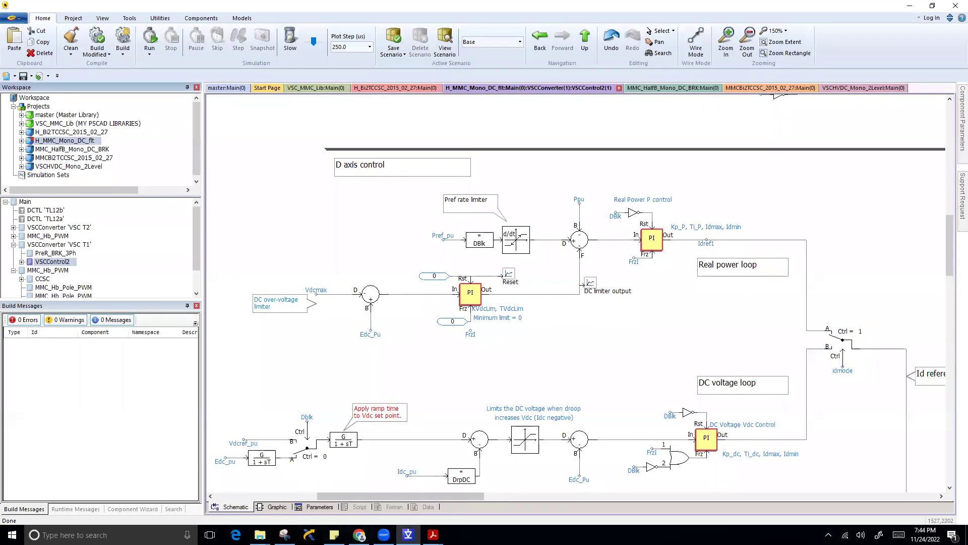
Review the D axis control's DC voltage loop and droop control, and bring up the real power loop snip full screen in Snipping Tool.
scroll(536, 288, down, 3)
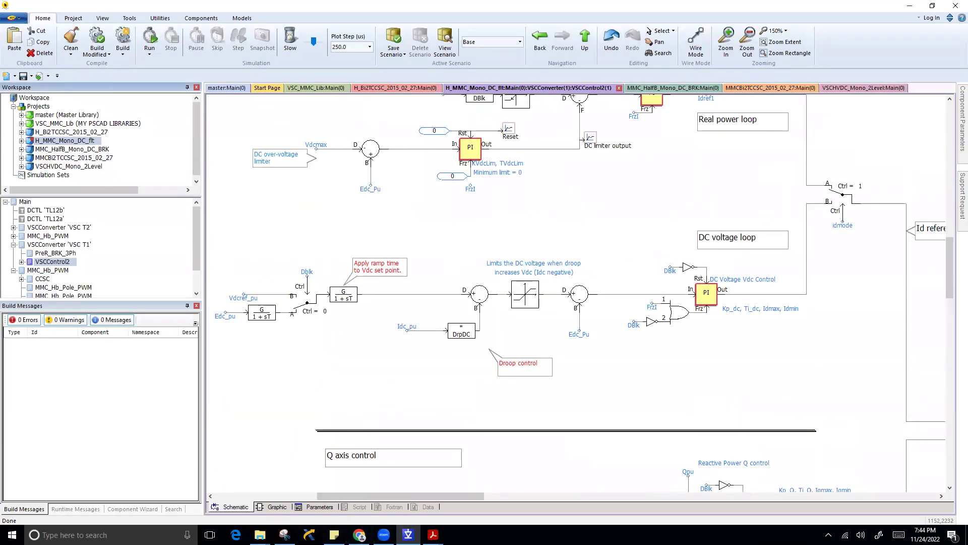
scroll(575, 293, up, 2)
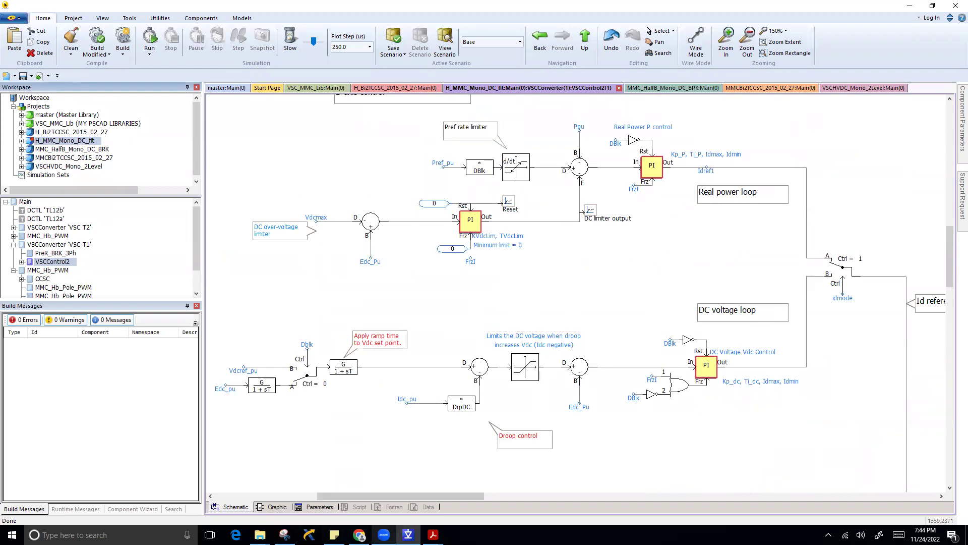
scroll(372, 416, up, 4)
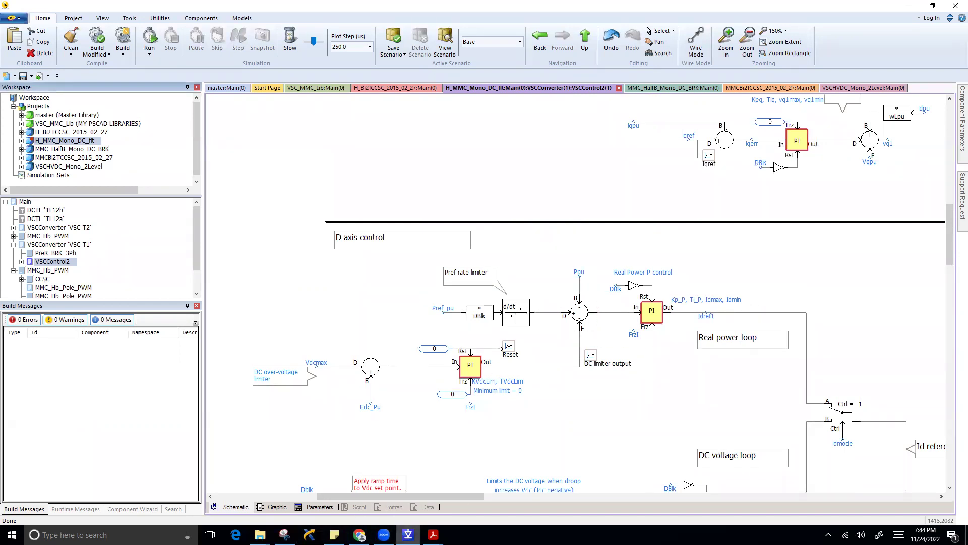
click(285, 535)
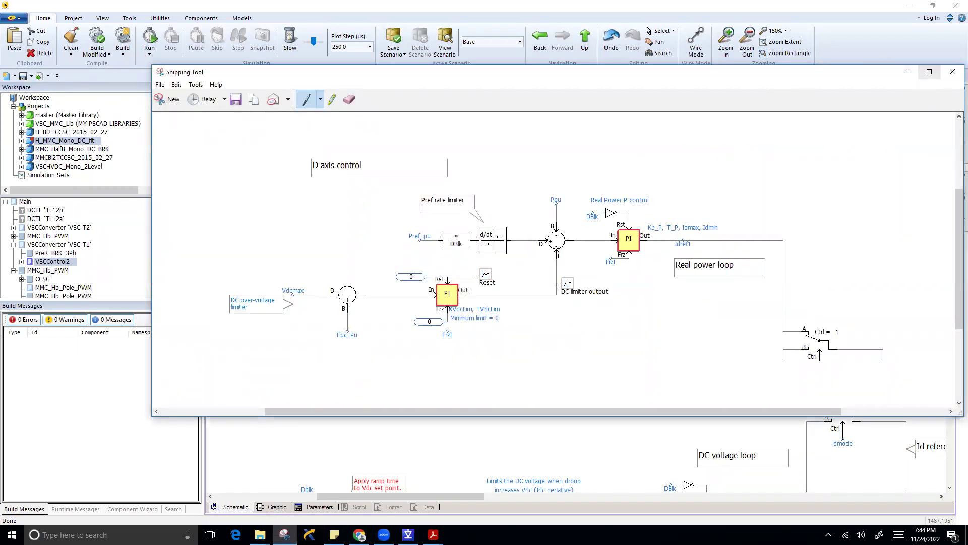
click(929, 72)
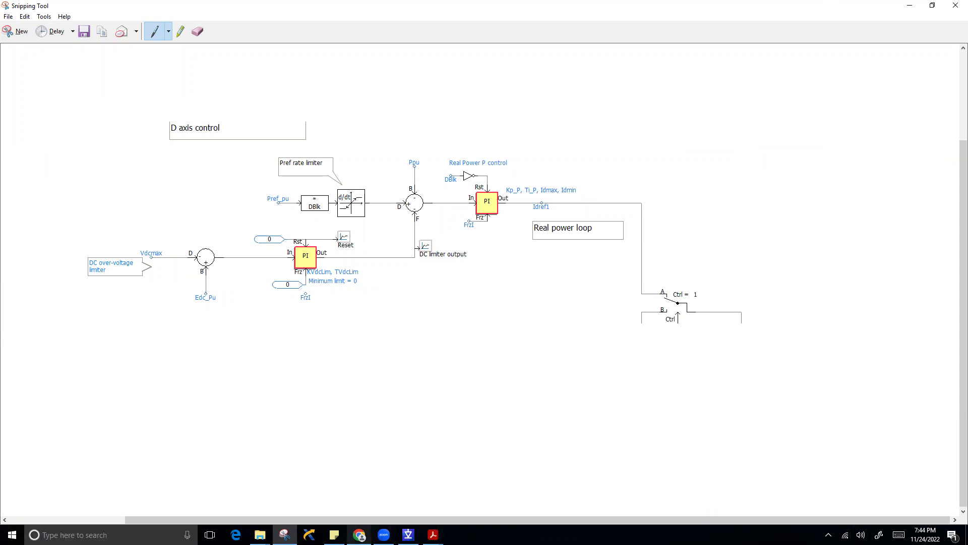
Switch to the Enhanced Fault Ride-Through paper in Acrobat Reader and skim from the inner current controller figure to the MTDC system parameters and layout.
click(359, 534)
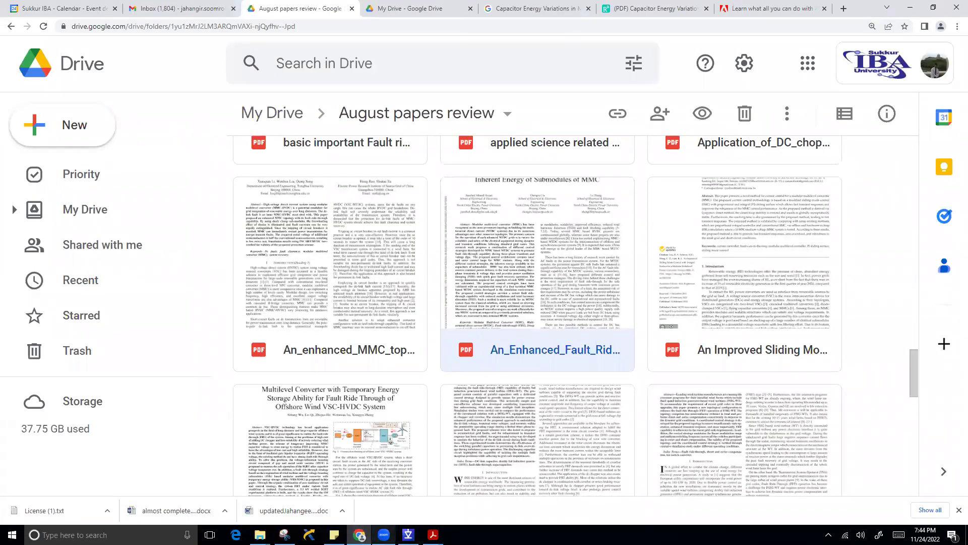
mouse_move(432, 534)
click(482, 487)
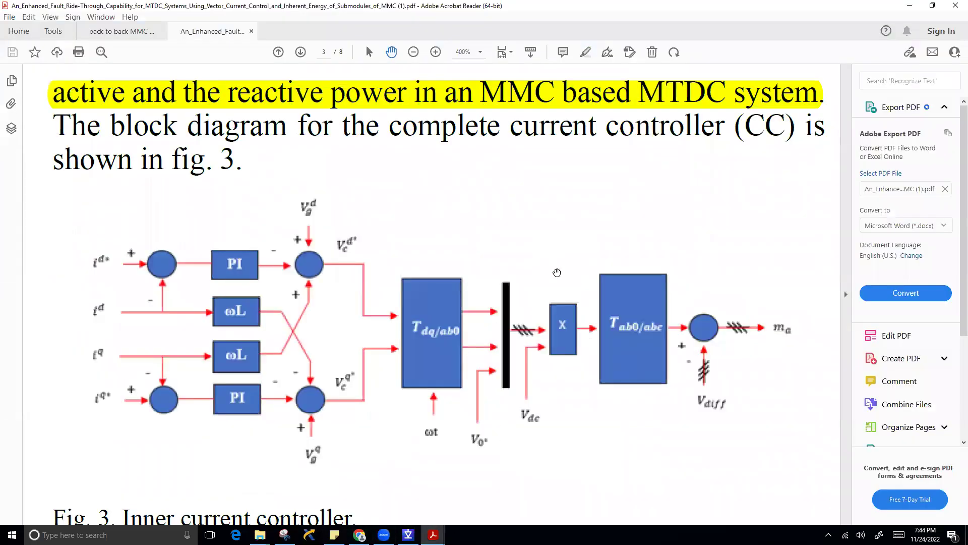
scroll(557, 273, down, 4)
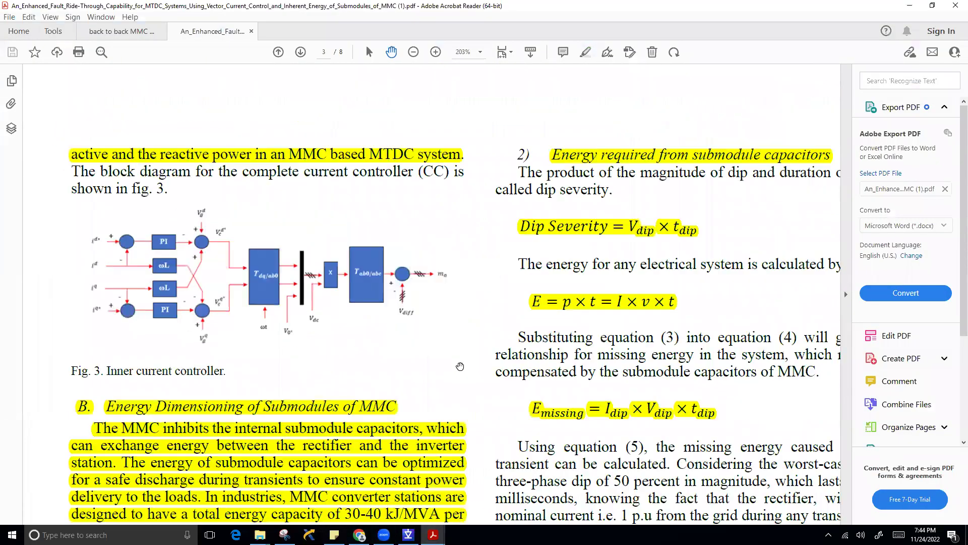
scroll(459, 366, down, 3)
scroll(460, 370, down, 3)
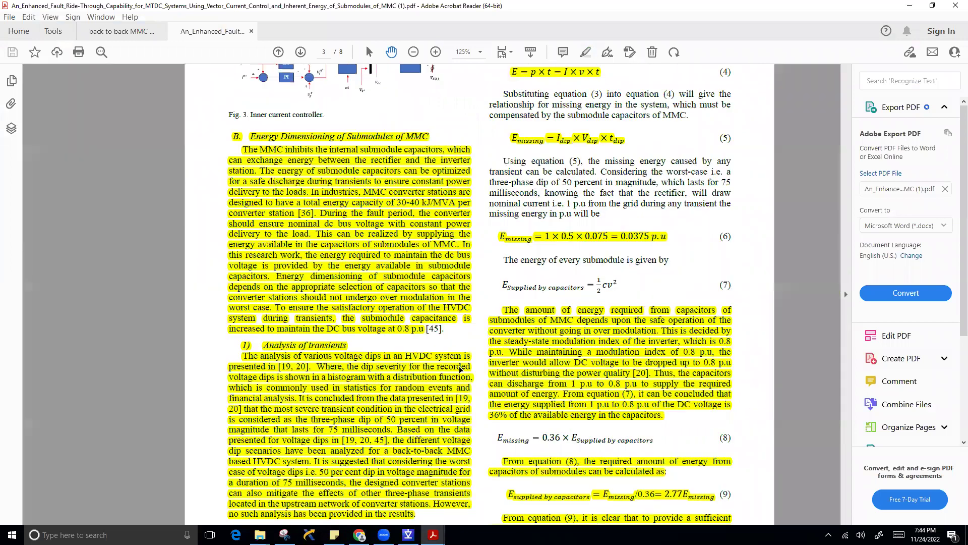
scroll(460, 368, down, 5)
scroll(460, 366, down, 10)
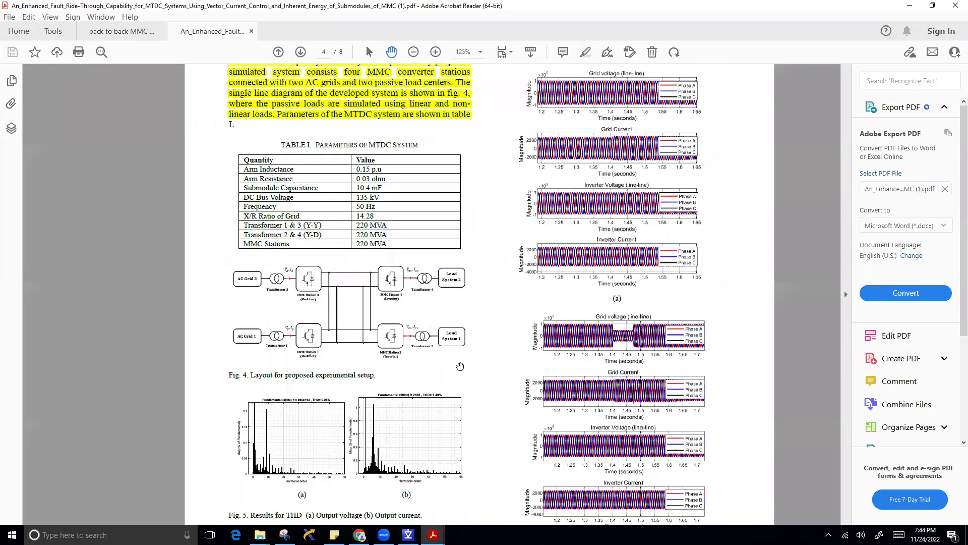
Go back through the paper's opening pages to the rectifier and inverter station control system diagrams in Figures 1 and 2.
scroll(334, 299, up, 5)
scroll(334, 298, up, 5)
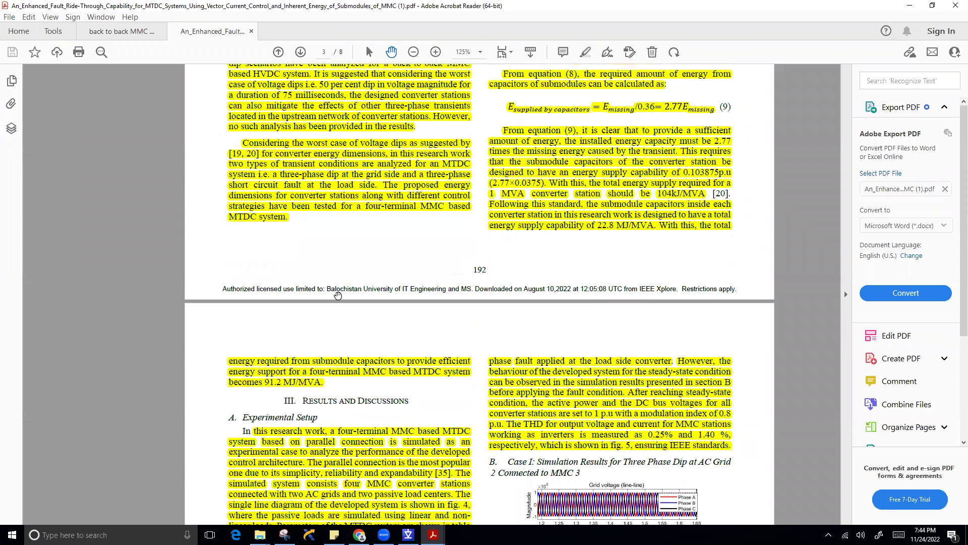
scroll(338, 295, up, 10)
scroll(337, 295, up, 10)
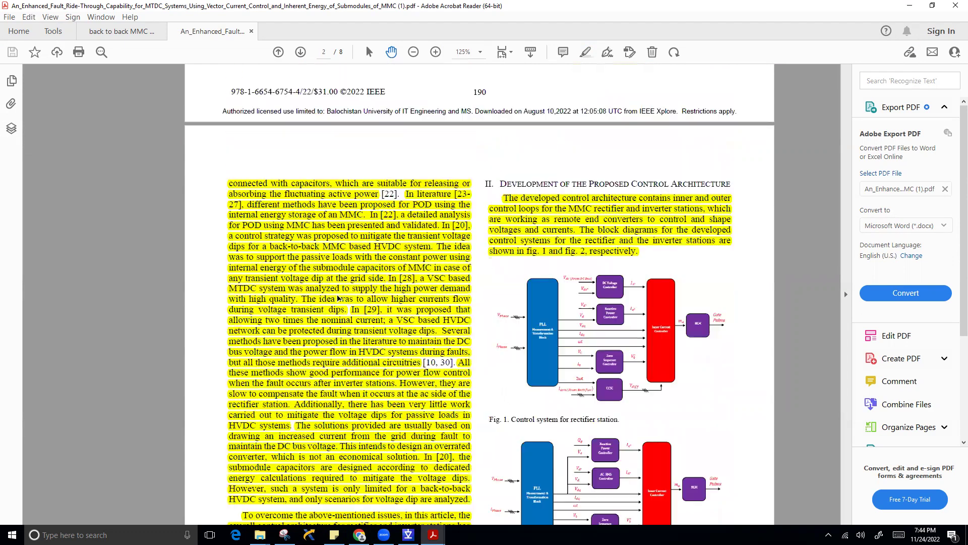
scroll(616, 290, up, 5)
scroll(616, 291, up, 5)
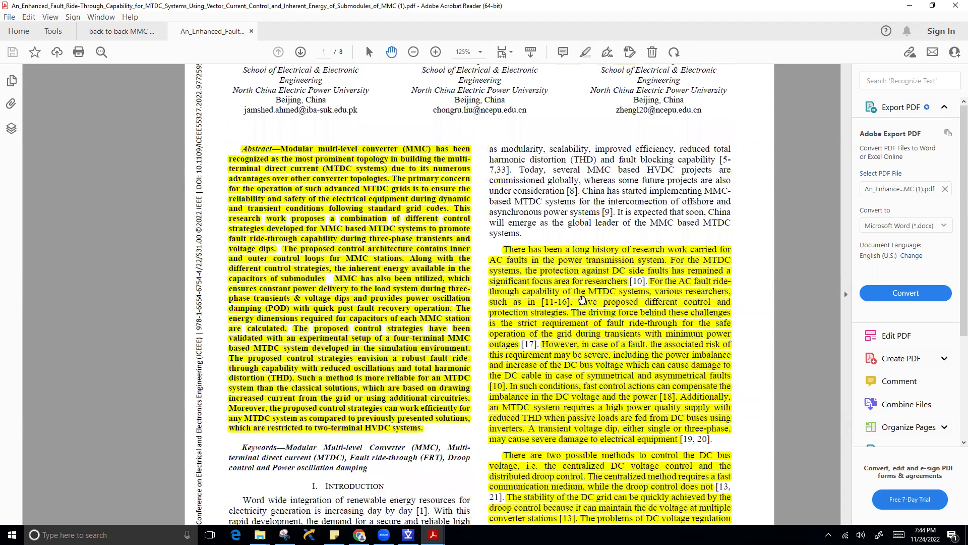
scroll(583, 302, down, 9)
scroll(583, 302, down, 12)
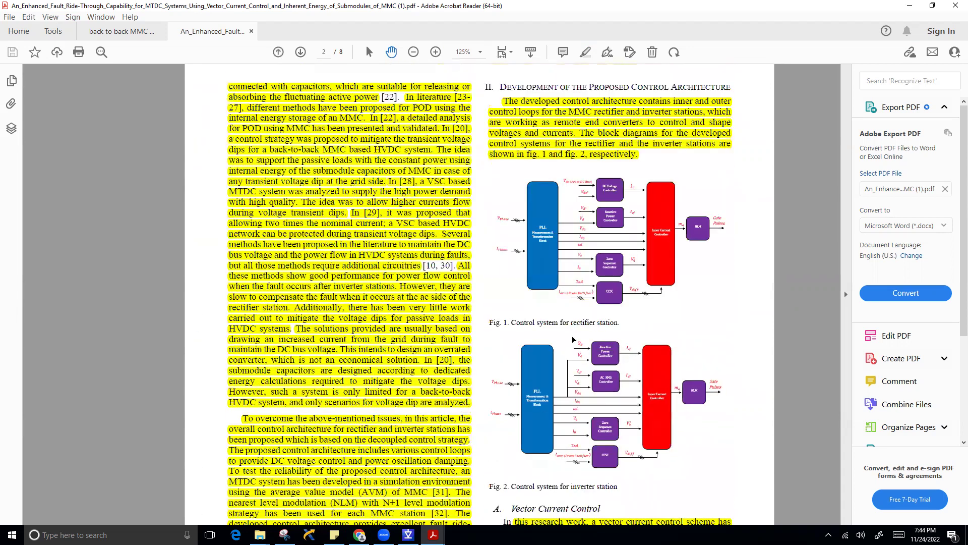
Skim the paper's simulation results for the MMC stations, from the experimental setup to the conclusion on page 7.
scroll(577, 334, down, 8)
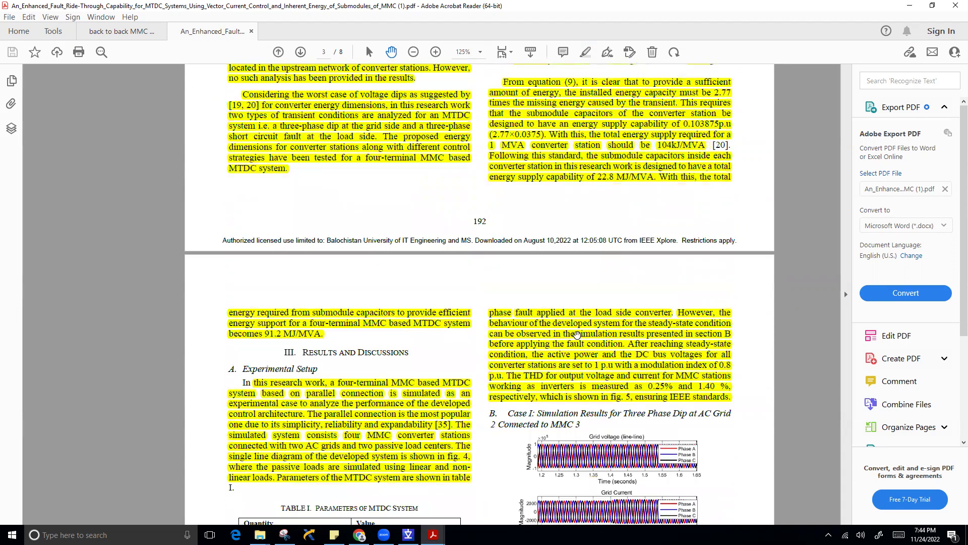
scroll(576, 334, down, 15)
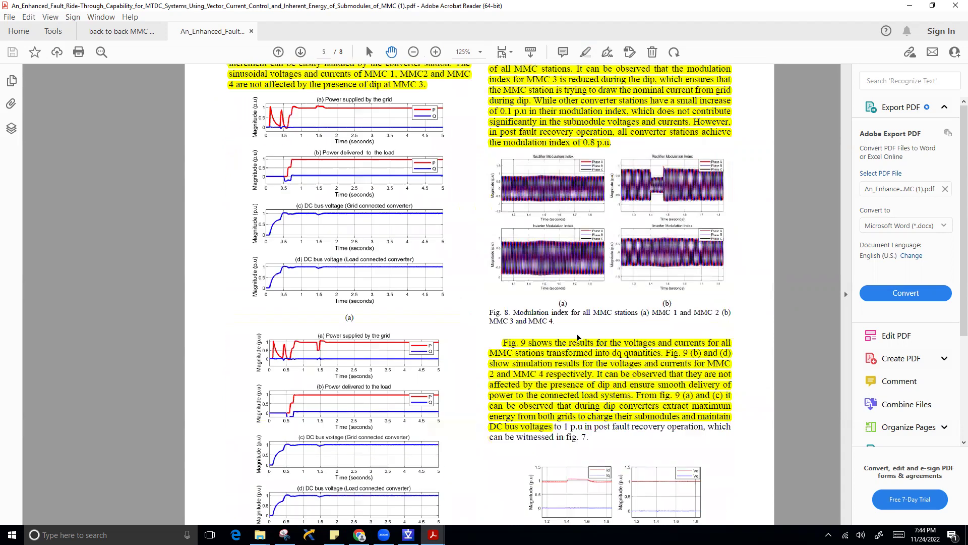
scroll(577, 335, down, 8)
scroll(576, 334, down, 15)
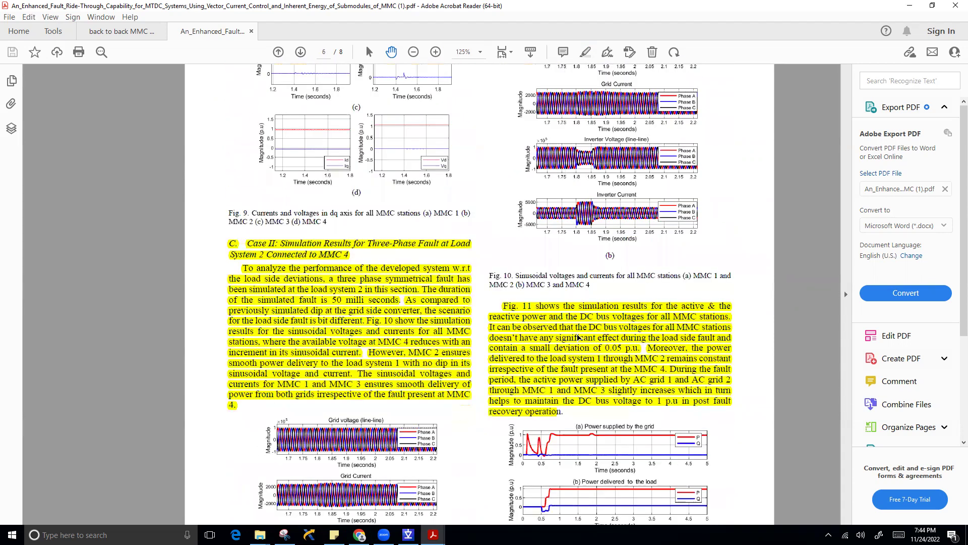
scroll(578, 404, down, 20)
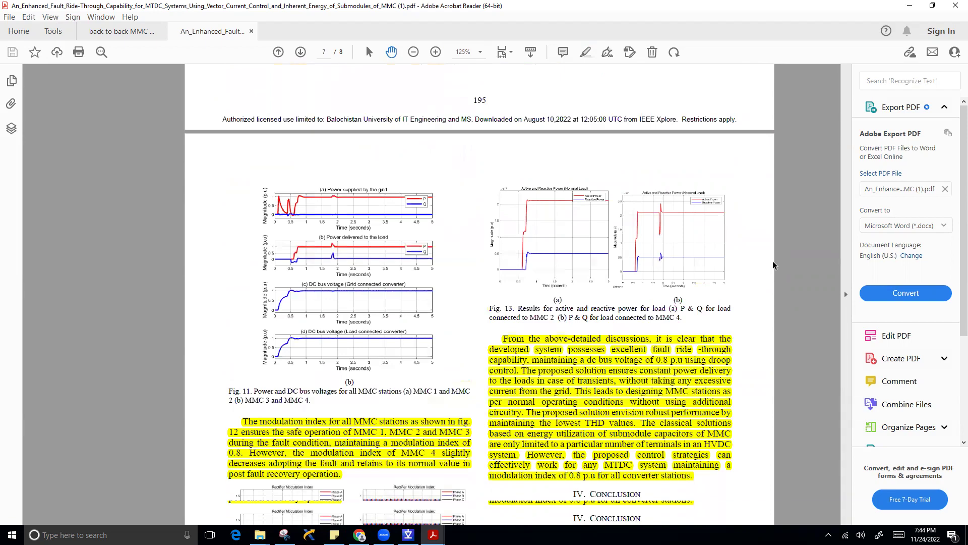
Look back through the result figures and abstract, and return to the proposed control architecture section on page 2.
scroll(689, 229, up, 10)
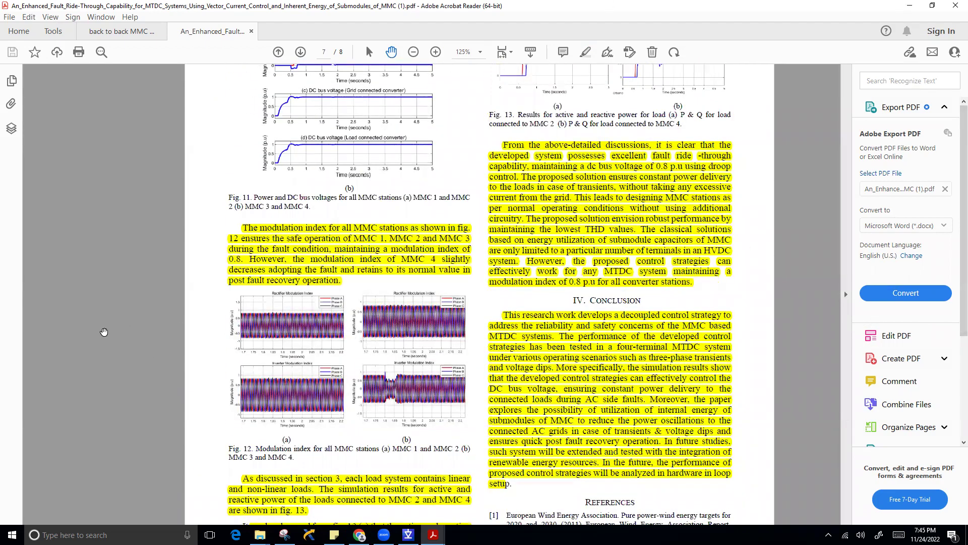
scroll(104, 332, up, 10)
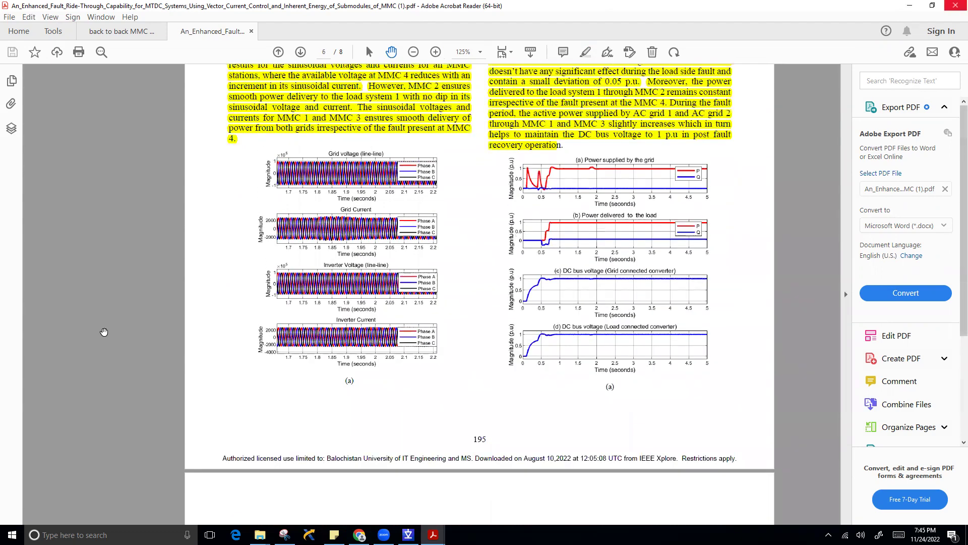
scroll(104, 332, up, 12)
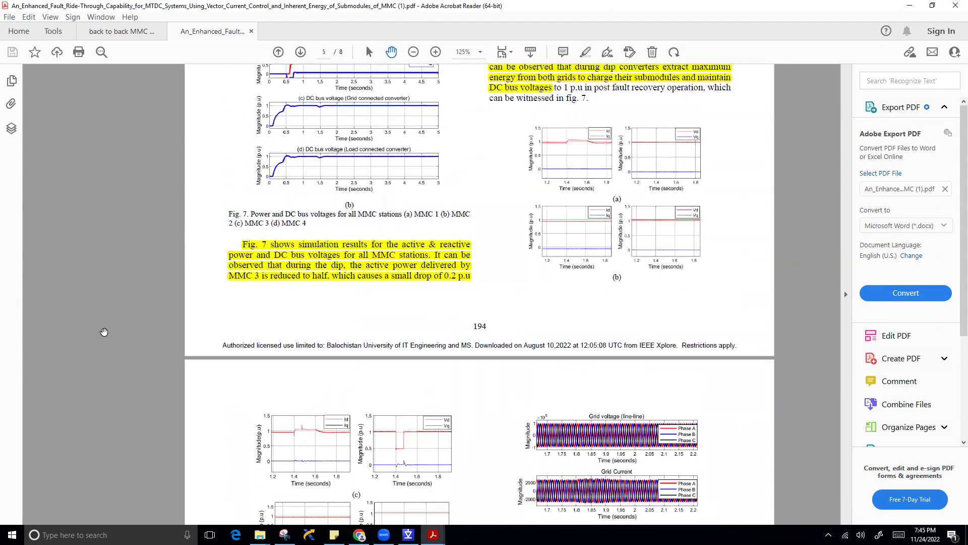
scroll(104, 332, up, 7)
scroll(102, 331, up, 12)
scroll(102, 332, up, 20)
scroll(102, 332, down, 5)
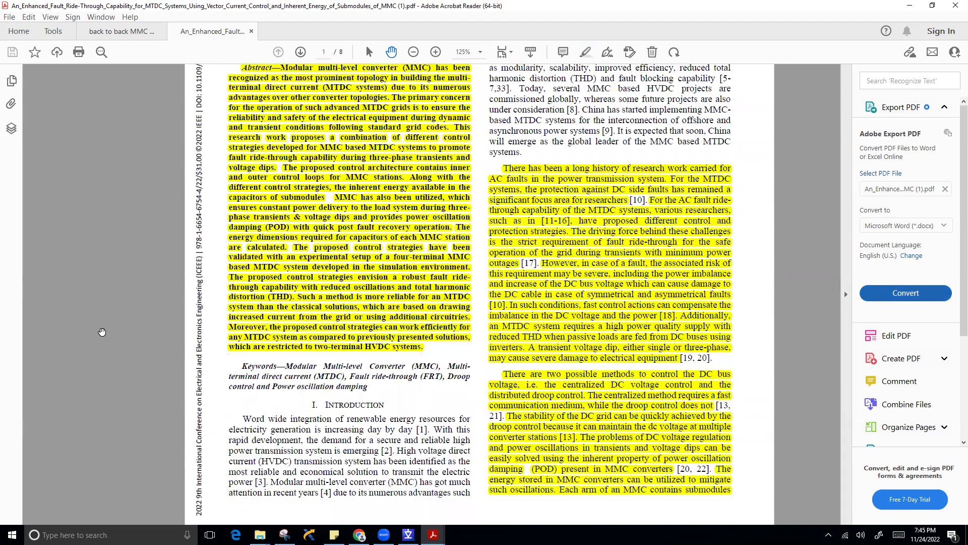
scroll(102, 332, down, 14)
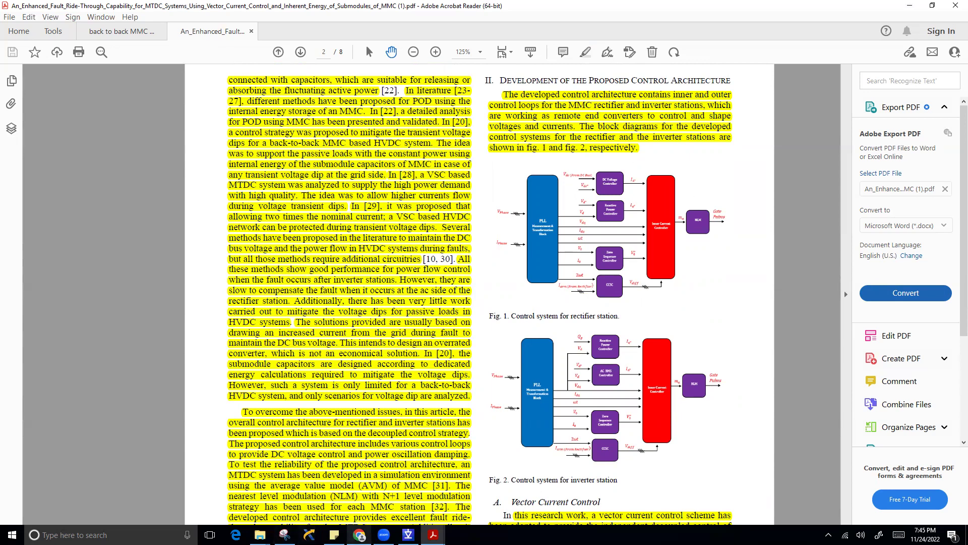
Switch to the back to back MMC paper and examine its inner current control loops, from Figure 8 to the DSRF loop in Figure 10.
click(359, 534)
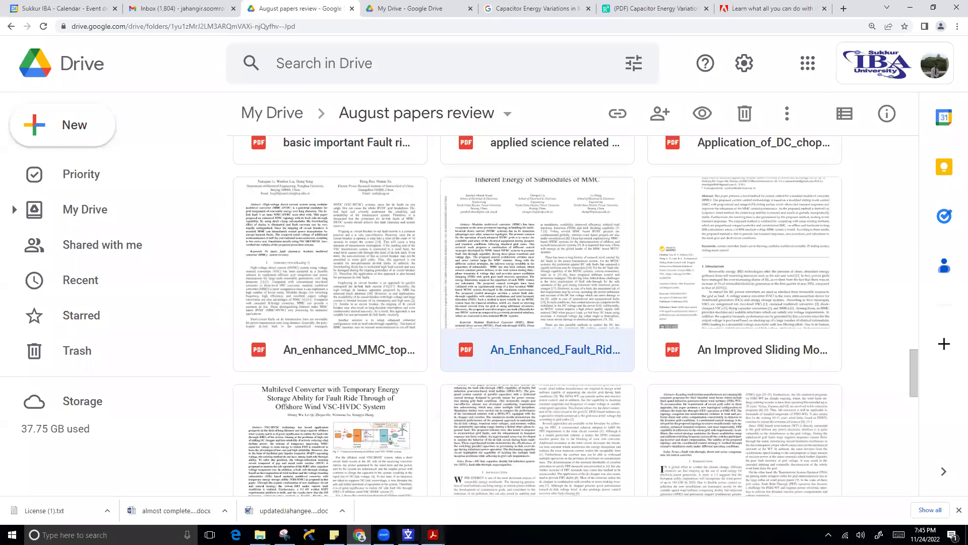
mouse_move(433, 534)
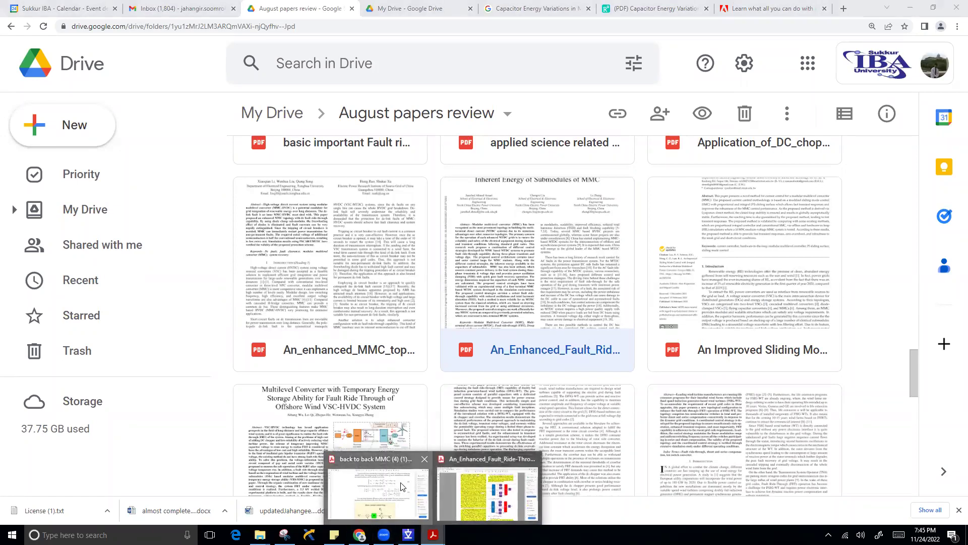
click(377, 492)
scroll(503, 413, down, 10)
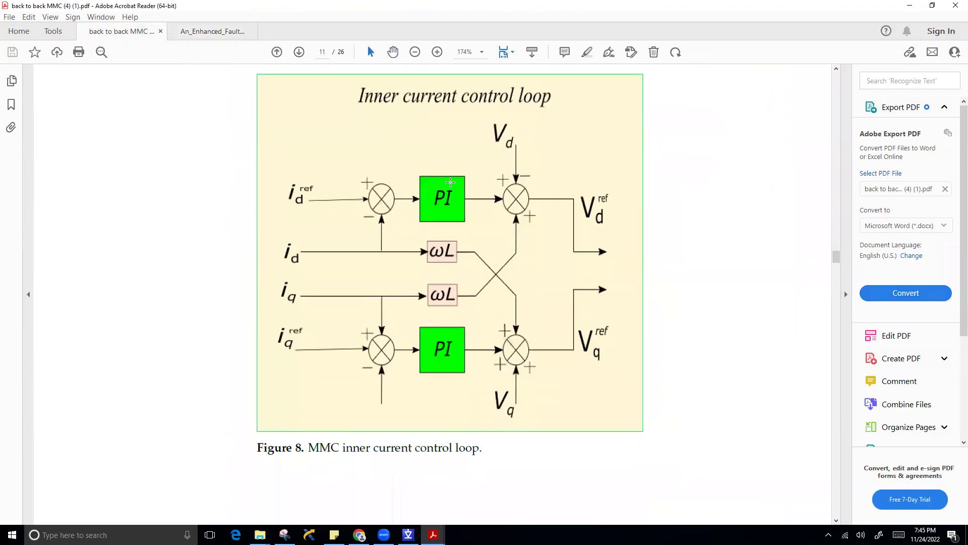
scroll(242, 253, up, 1)
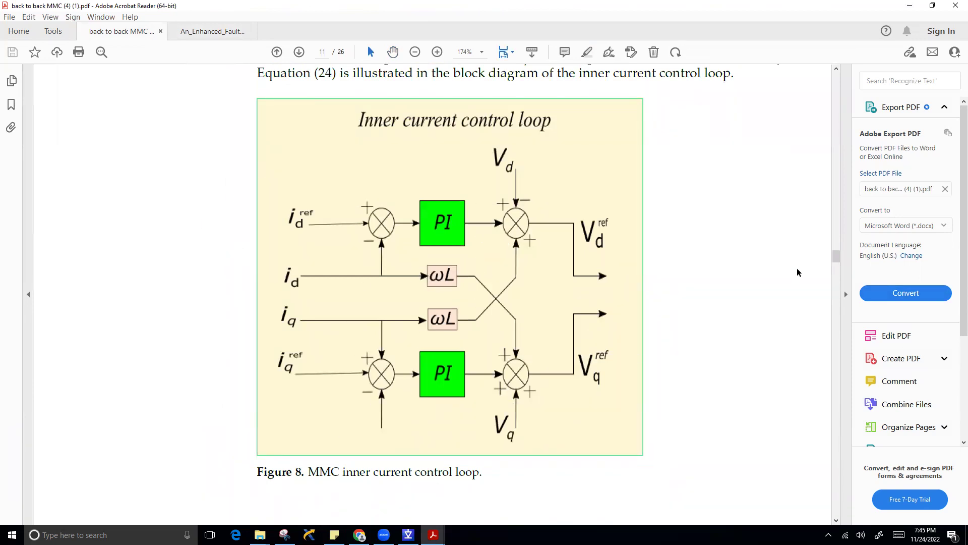
scroll(833, 286, down, 10)
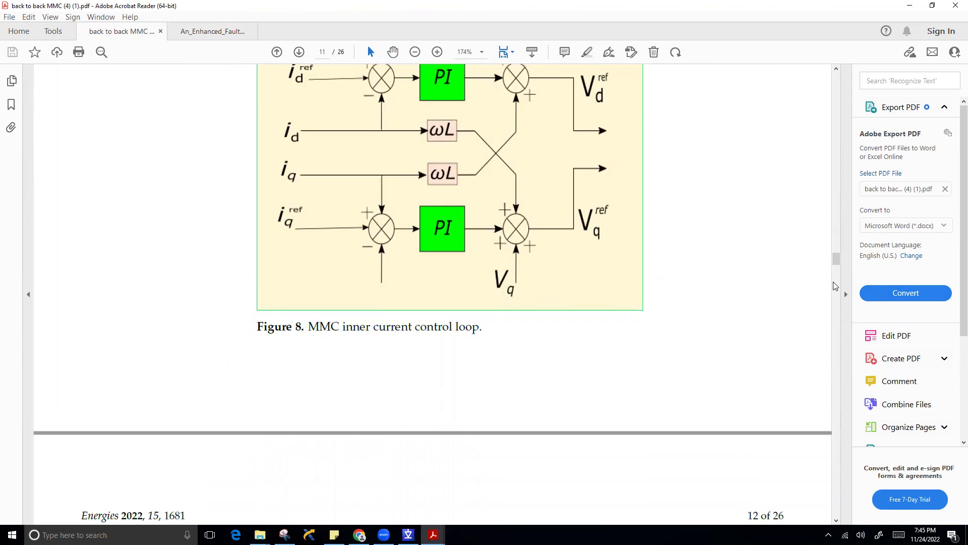
scroll(833, 286, down, 5)
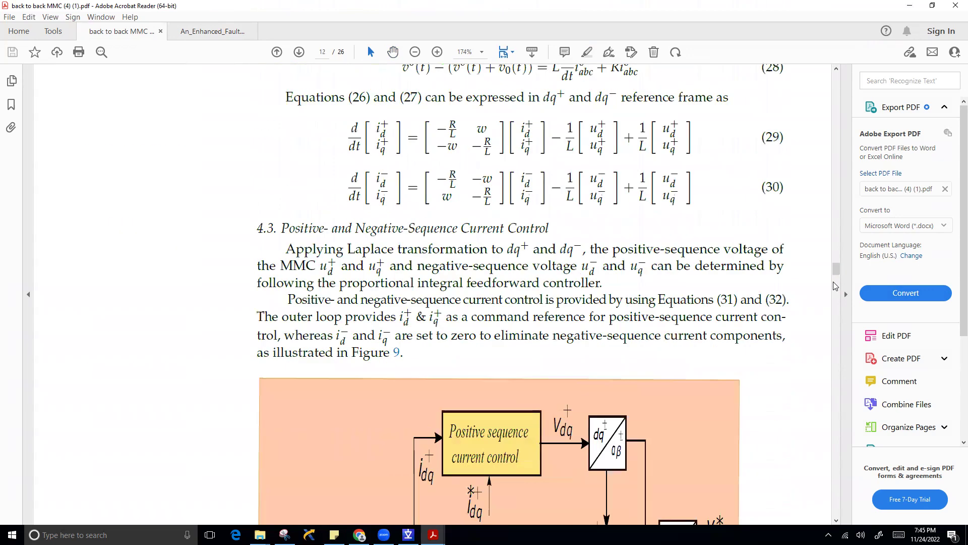
scroll(833, 286, down, 6)
scroll(833, 286, down, 10)
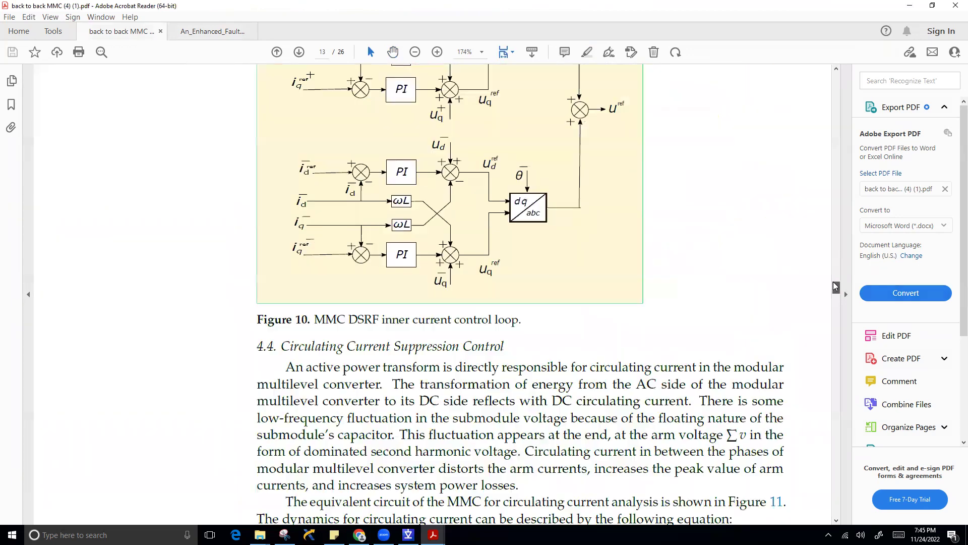
scroll(836, 287, down, 2)
scroll(835, 286, up, 5)
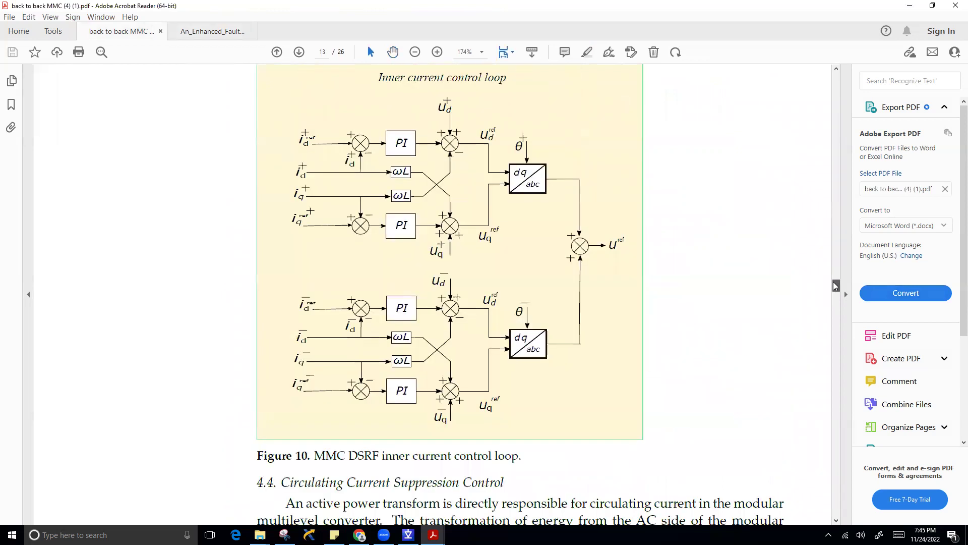